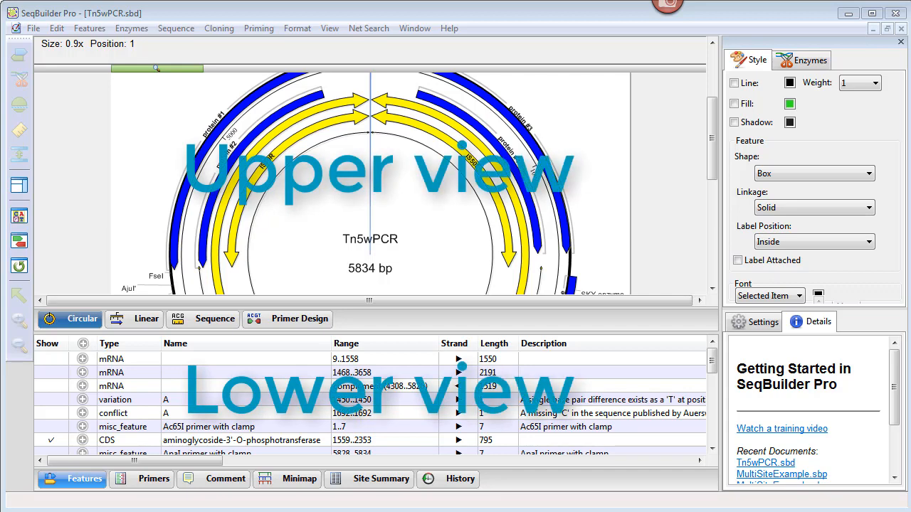
- Look through the Linear and Sequence views in the upper pane and the Minimap view in the lower pane
left_click(144, 322)
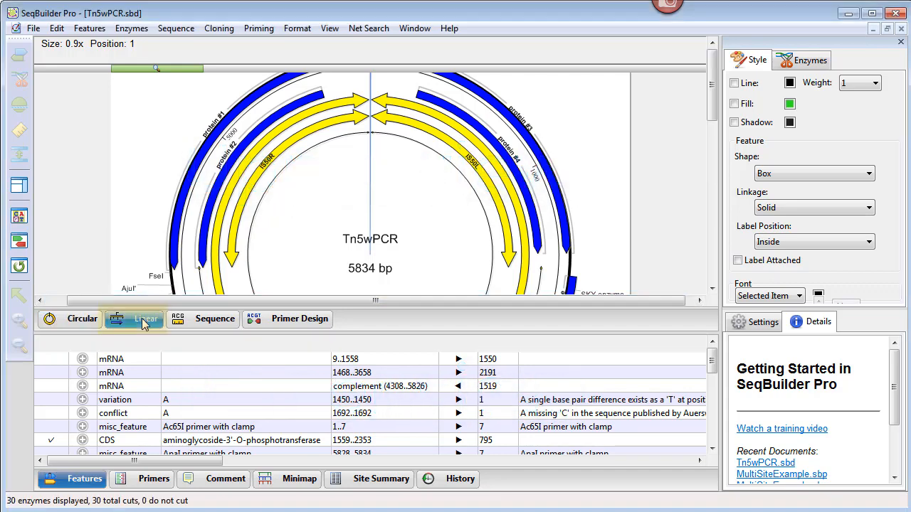
left_click(210, 318)
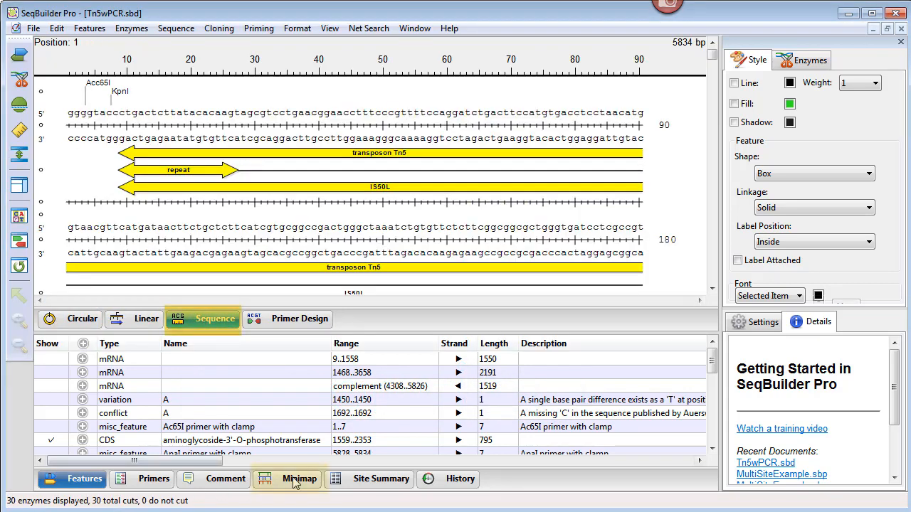
left_click(293, 481)
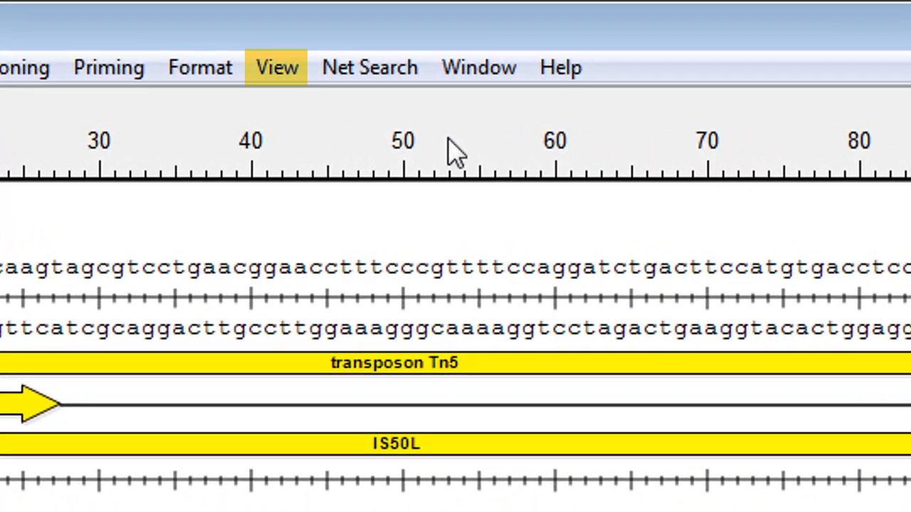
- Remove the split so that a single view fills the document window
left_click(261, 82)
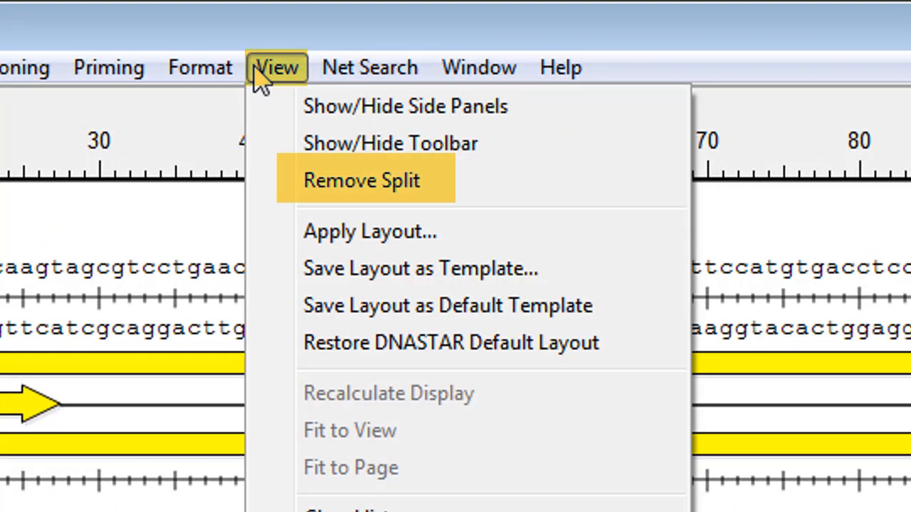
left_click(344, 181)
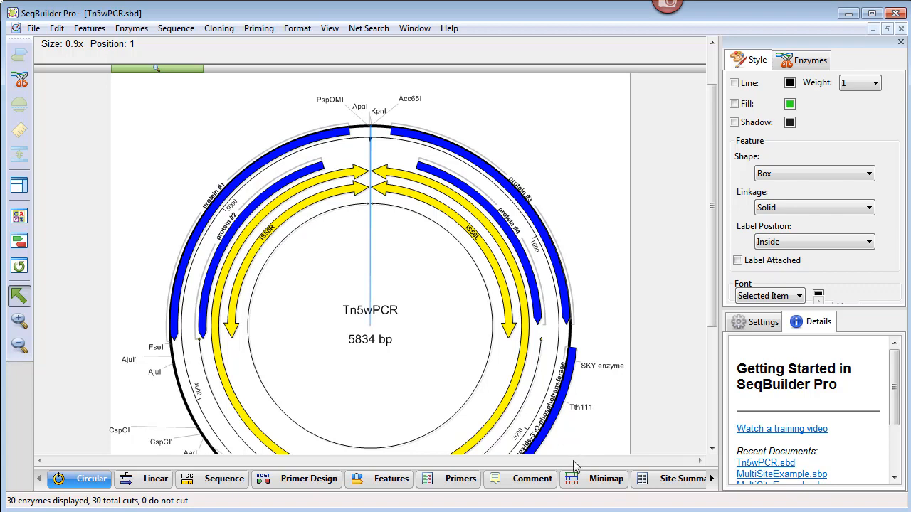
- Change the title at the centre of the circular map to "Tn5wPCR-new"
right_click(383, 313)
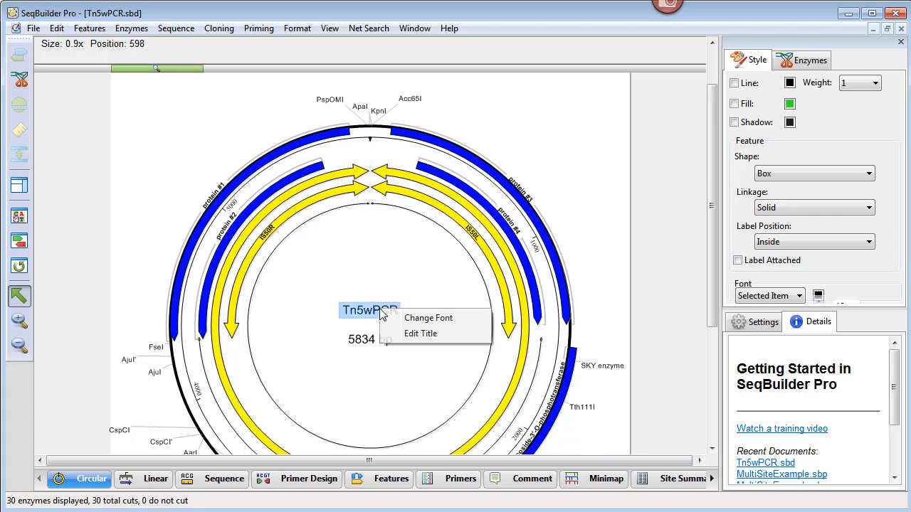
left_click(422, 339)
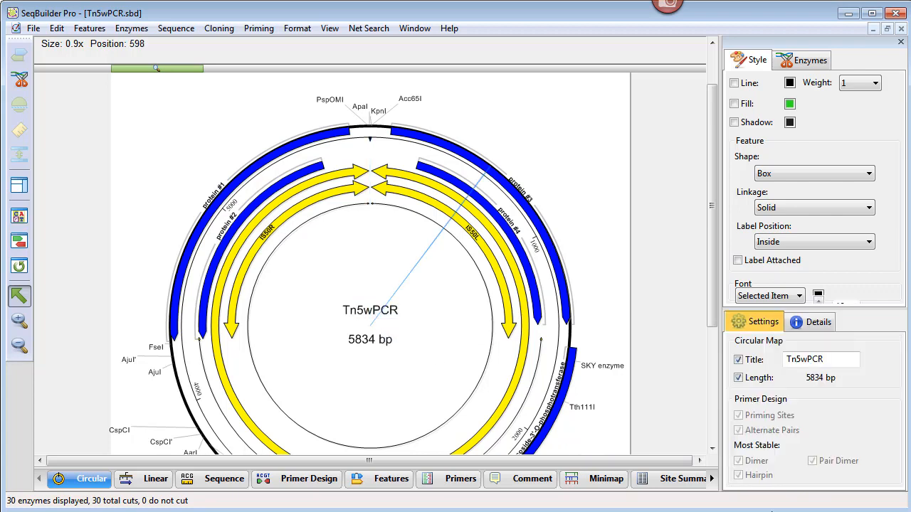
left_click(830, 358)
type("-new")
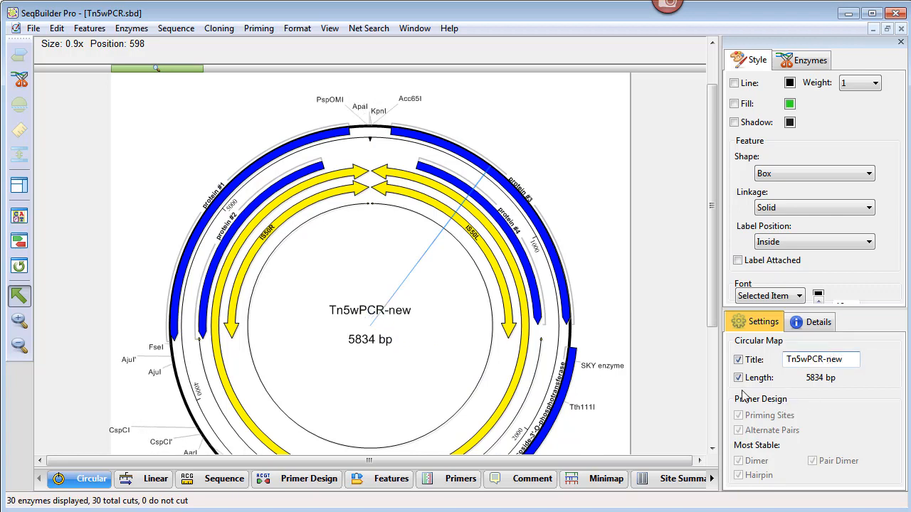
- Hide the title and length on the circular map and show both again
left_click(738, 360)
left_click(738, 378)
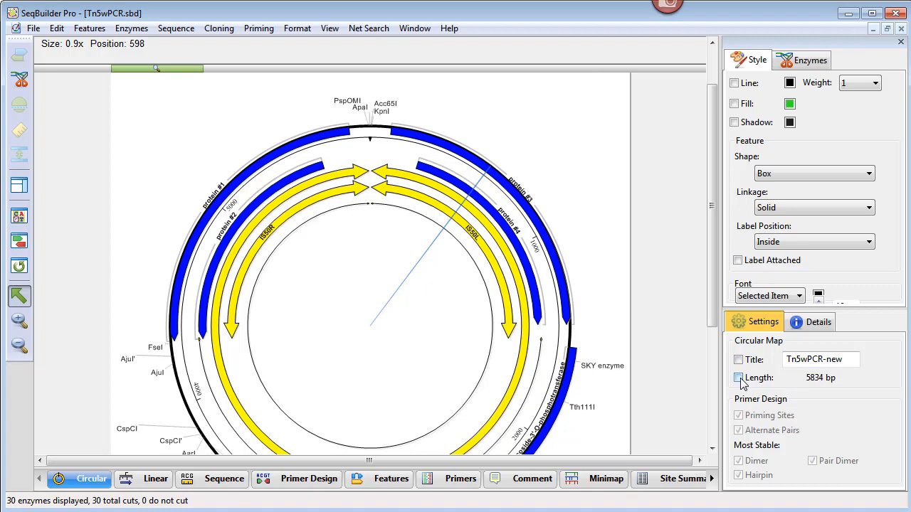
left_click(737, 378)
left_click(738, 359)
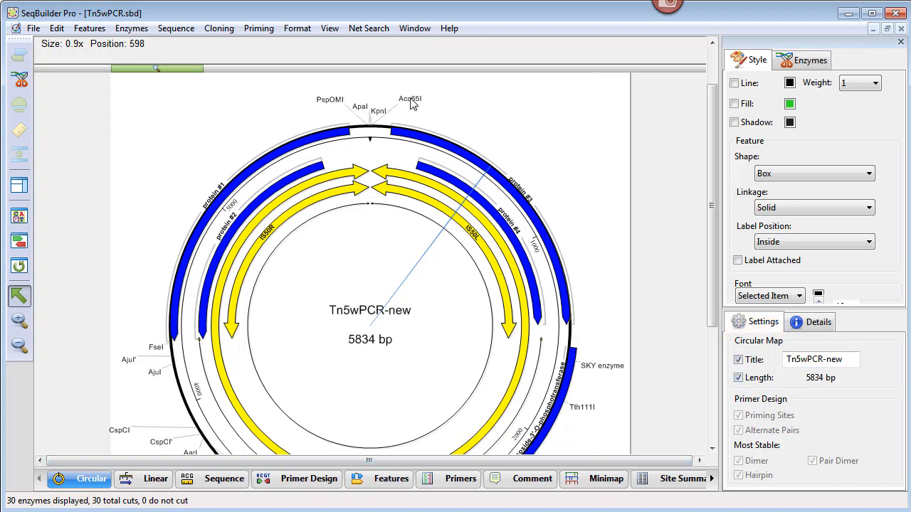
- Move the Acc65I label above the KpnI label and shift the IS50L feature outward on the circular map
left_click_drag(411, 104, 375, 91)
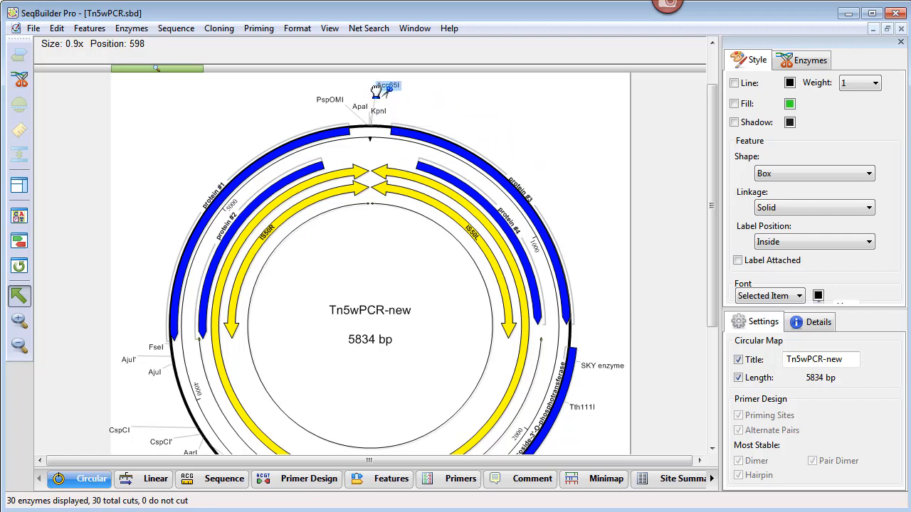
left_click_drag(478, 244, 535, 259)
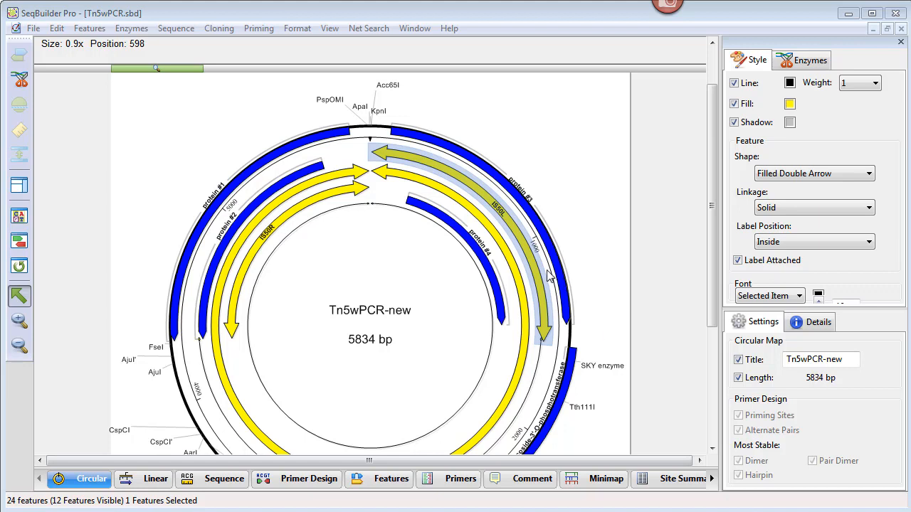
- Give the protein #4 feature a red fill and the Box shape
left_click(483, 264)
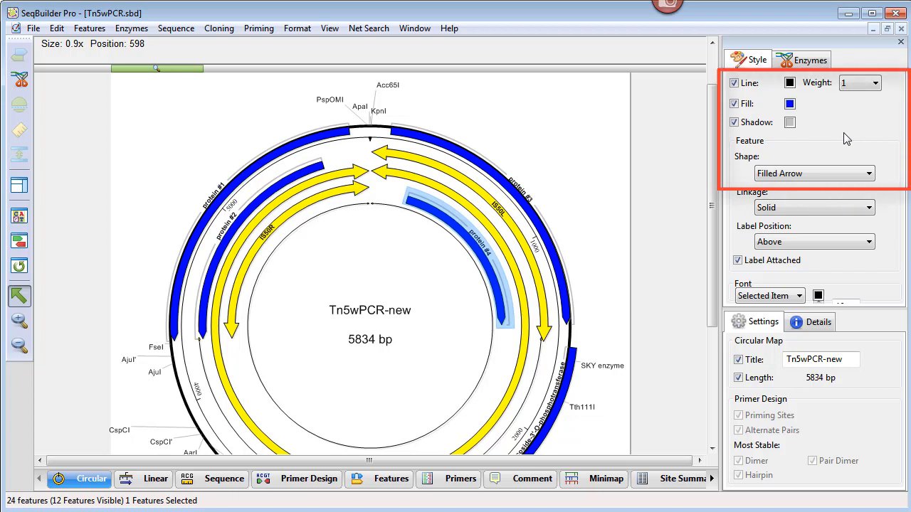
left_click(790, 104)
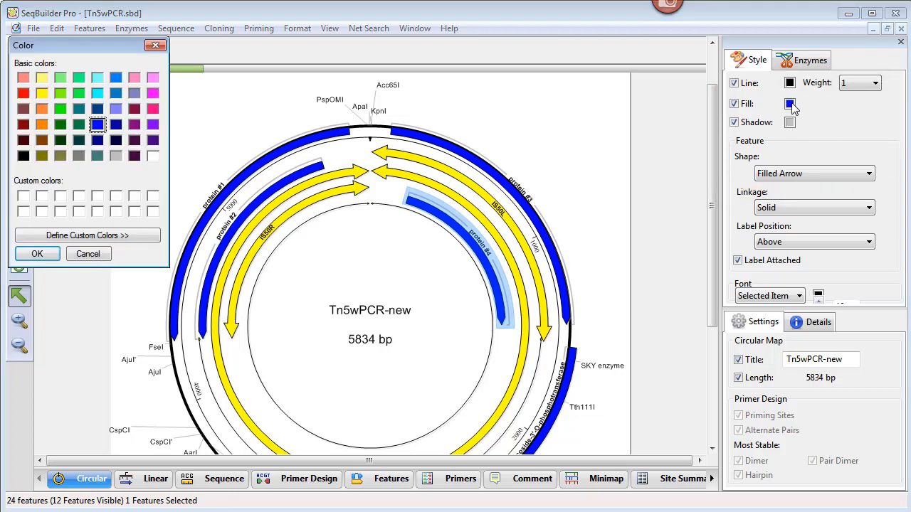
left_click(23, 94)
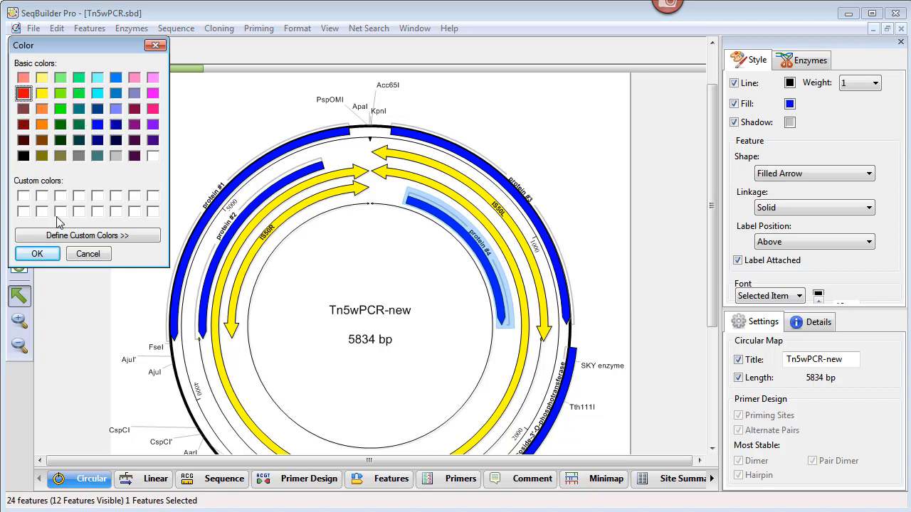
left_click(38, 259)
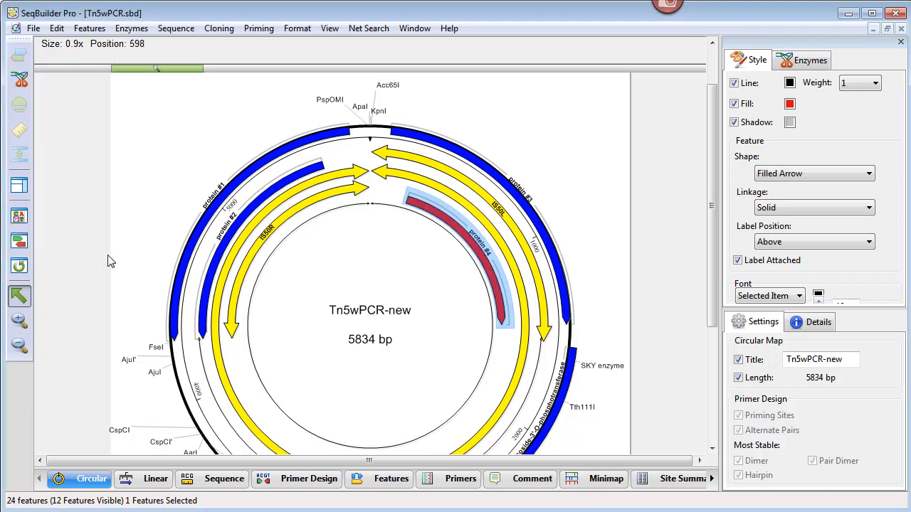
left_click(797, 175)
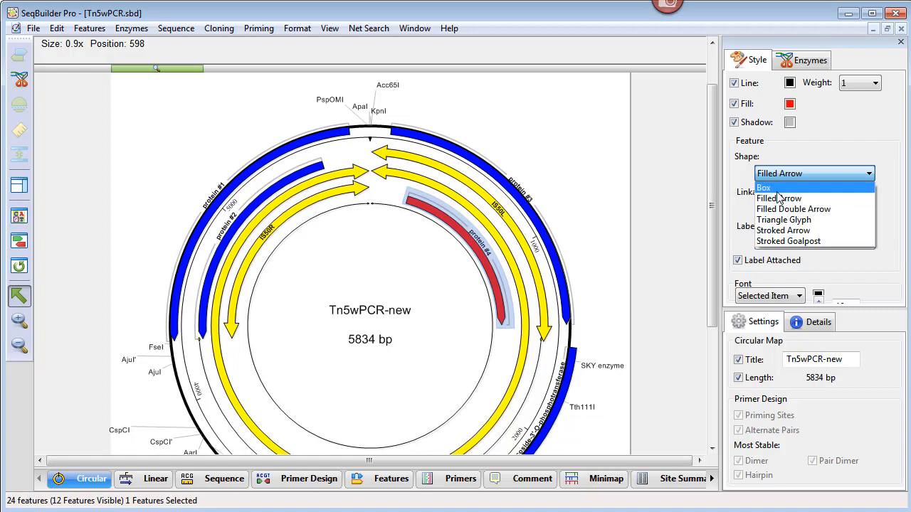
left_click(777, 190)
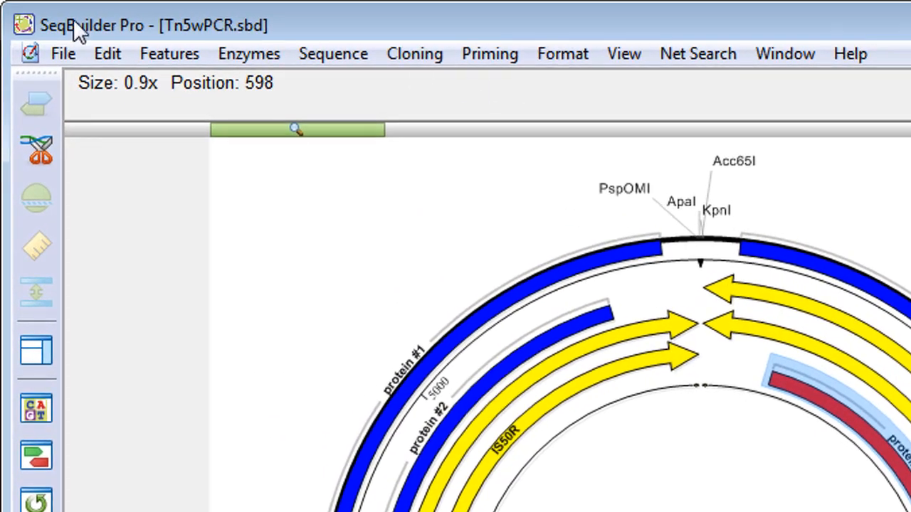
- Select the entire circular map and copy it as a picture
left_click(107, 54)
left_click(169, 330)
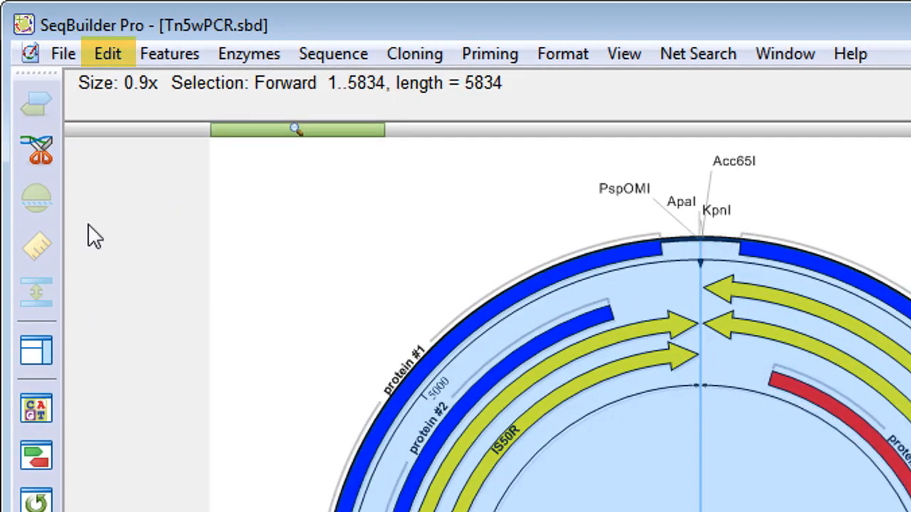
left_click(103, 55)
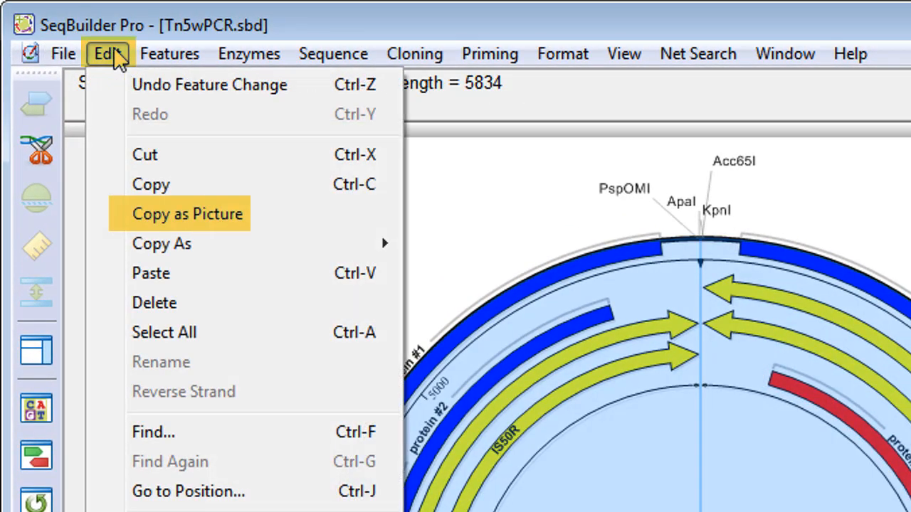
left_click(169, 215)
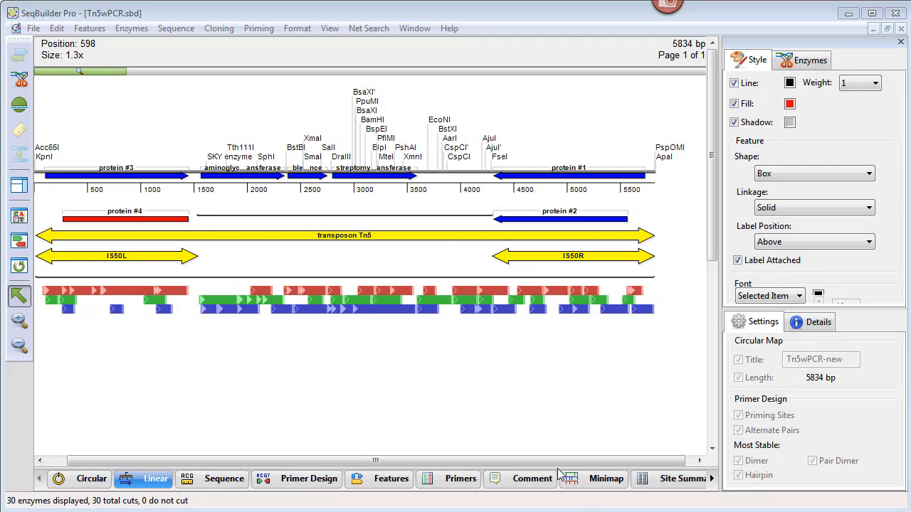
- Move the transposon Tn5 feature below the colored ORF bars on the linear map
left_click(284, 240)
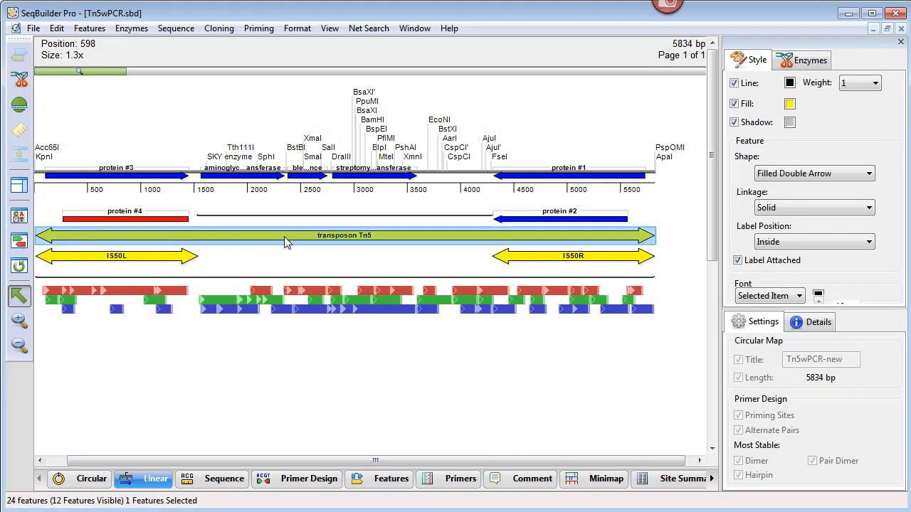
left_click_drag(286, 234, 278, 347)
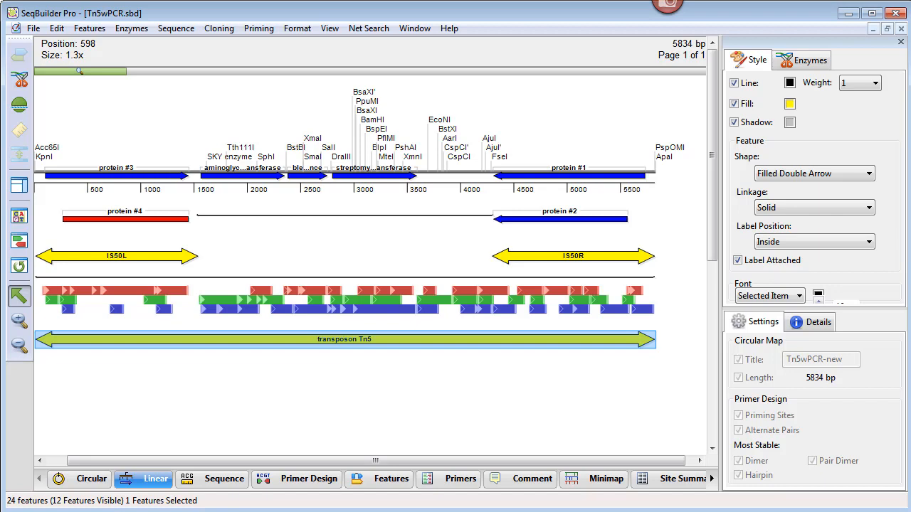
- Set the linear map's page layout to 2 groups per page with the layout reset, and view the resulting rows
left_click(33, 29)
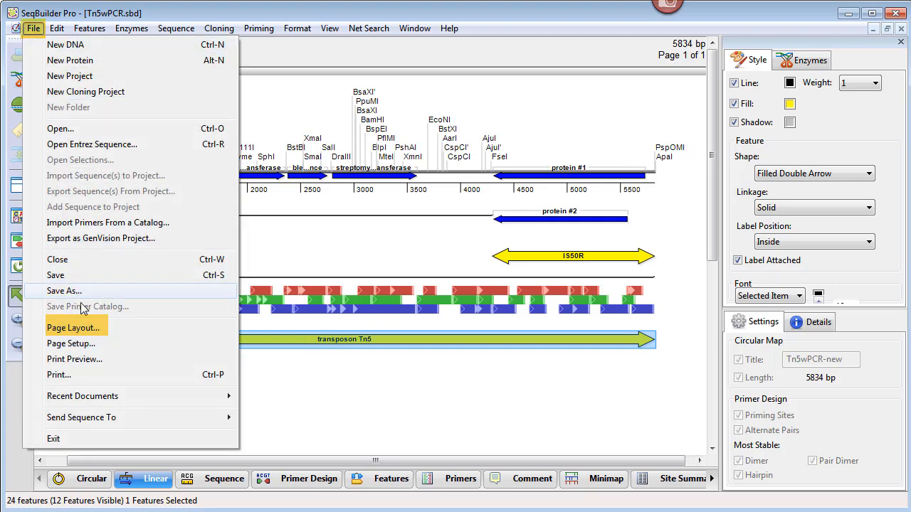
left_click(91, 330)
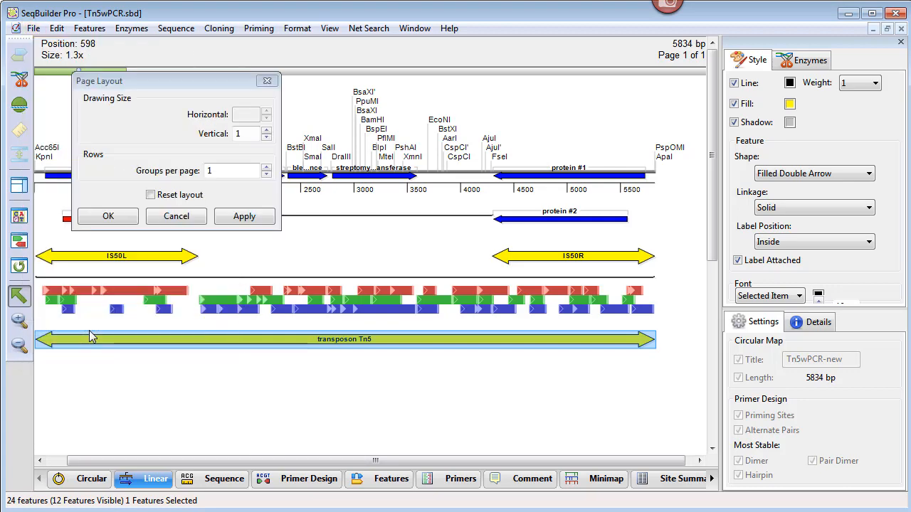
left_click(266, 168)
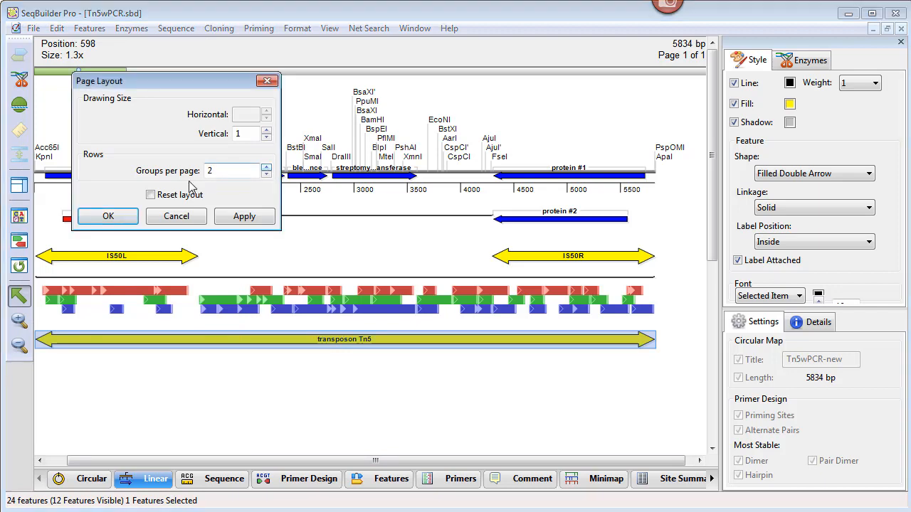
left_click(152, 199)
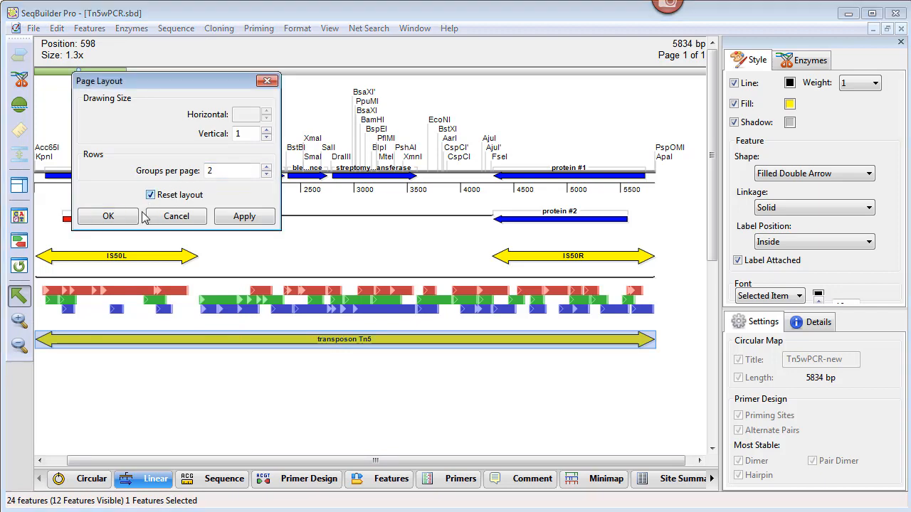
left_click(108, 217)
scroll(724, 272, "down", 5)
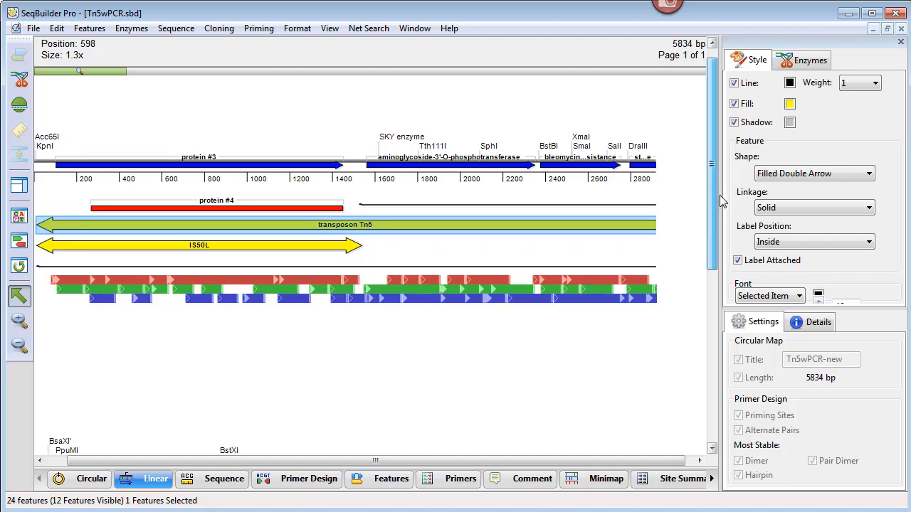
left_click_drag(724, 273, 715, 374)
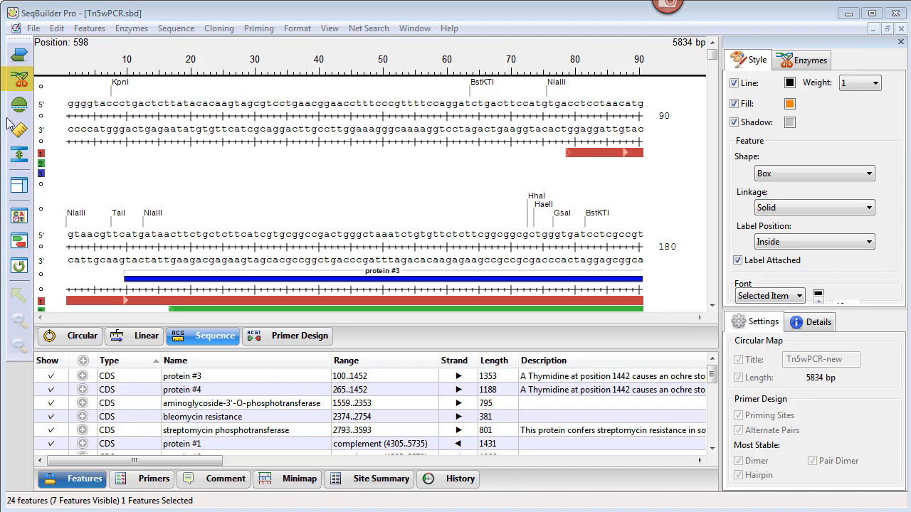
- Display only the Unique Sites set of restriction enzymes on the sequence
left_click(20, 81)
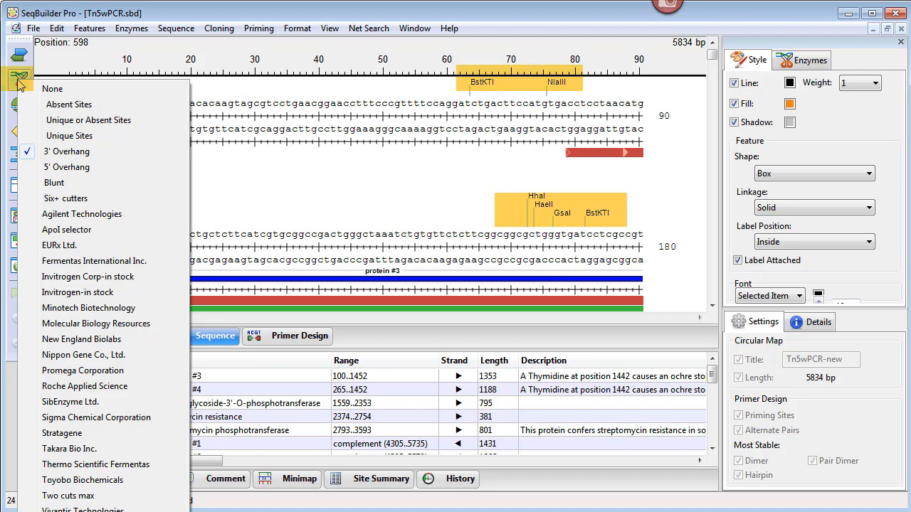
left_click(63, 135)
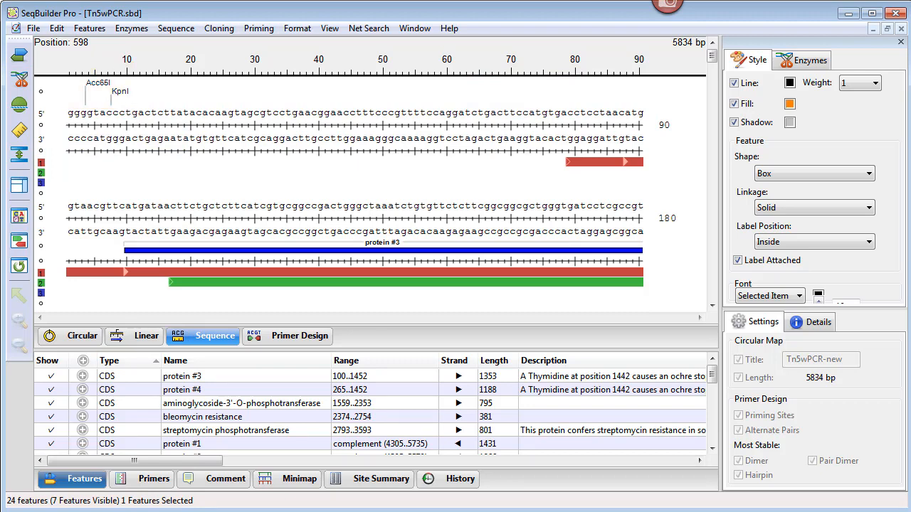
- Show reading frame translations for the Top Frames and ORFs for the Bottom Frames on the sequence
left_click(19, 104)
mouse_move(44, 118)
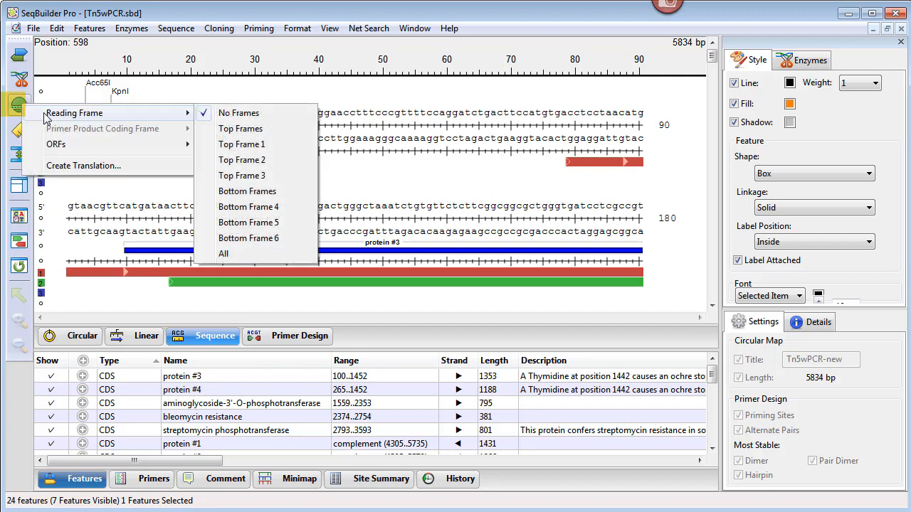
left_click(240, 129)
left_click(20, 104)
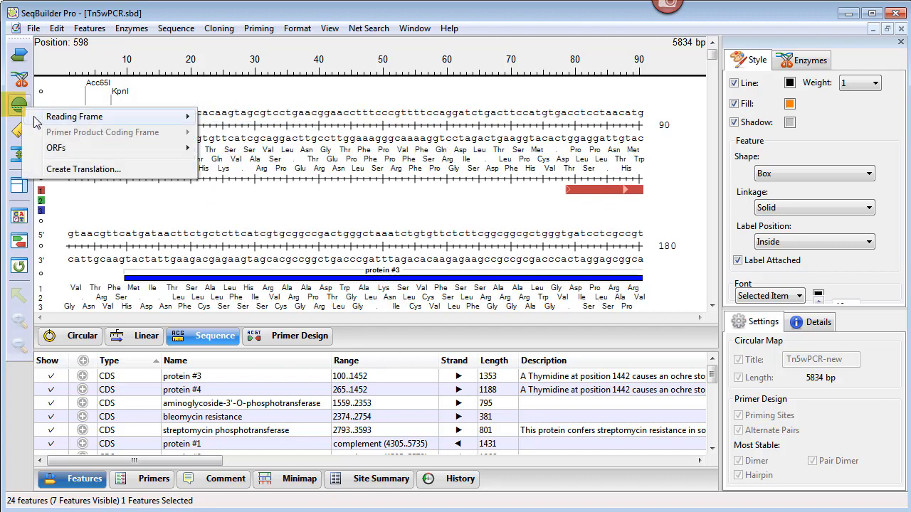
mouse_move(79, 156)
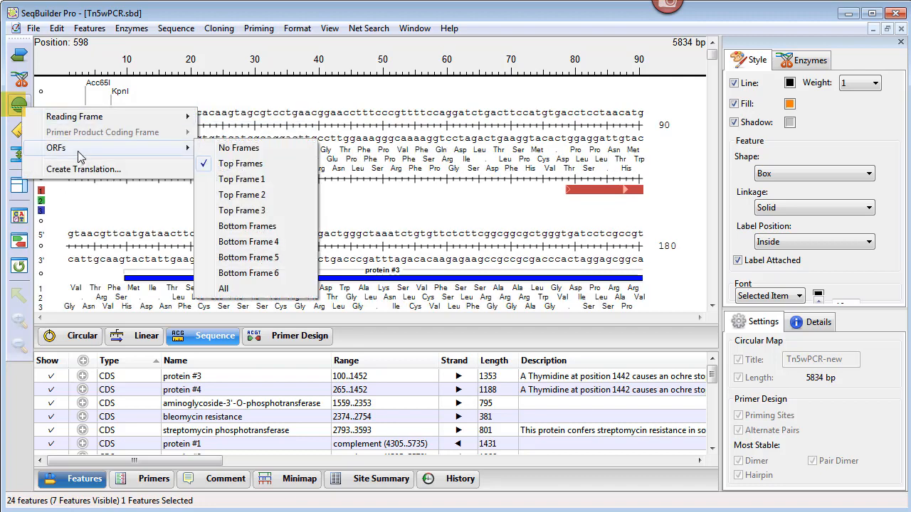
left_click(249, 226)
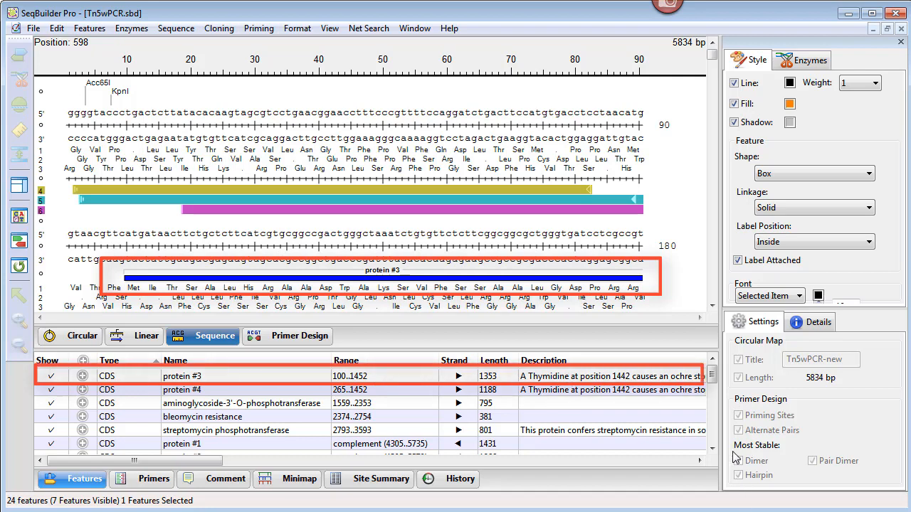
- Show the Ac65I primer with clamp and putative DnaA box (16..24) features, and try reordering the rows around the ORF bars
mouse_move(713, 385)
left_mouse_down()
mouse_move(713, 441)
mouse_move(720, 379)
mouse_move(717, 396)
left_mouse_up()
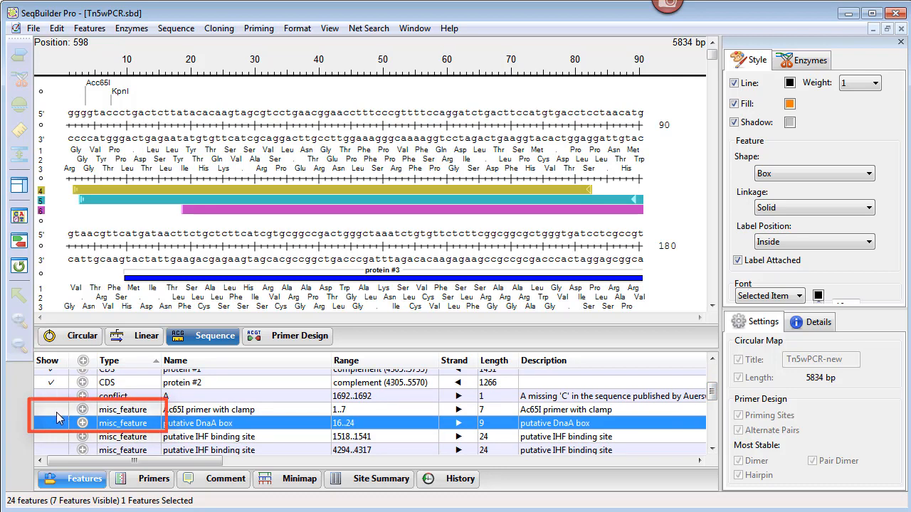
left_click(56, 410)
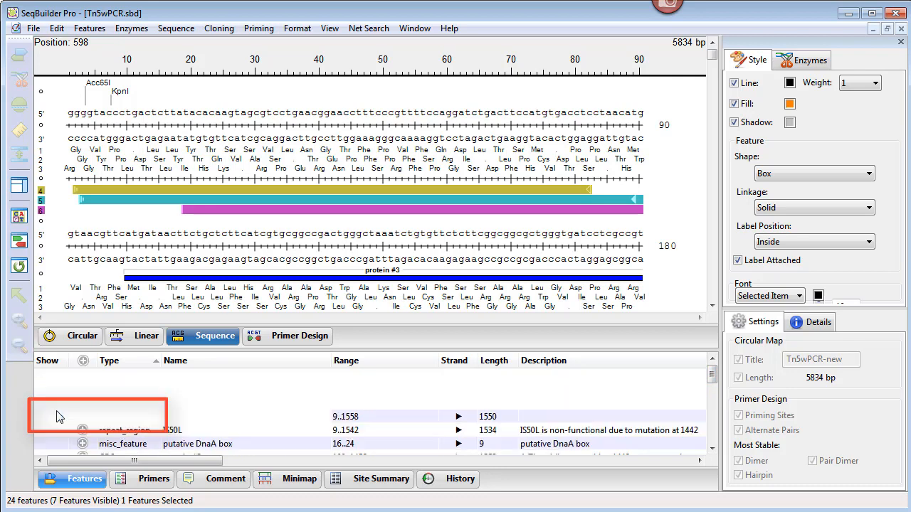
left_click(57, 424)
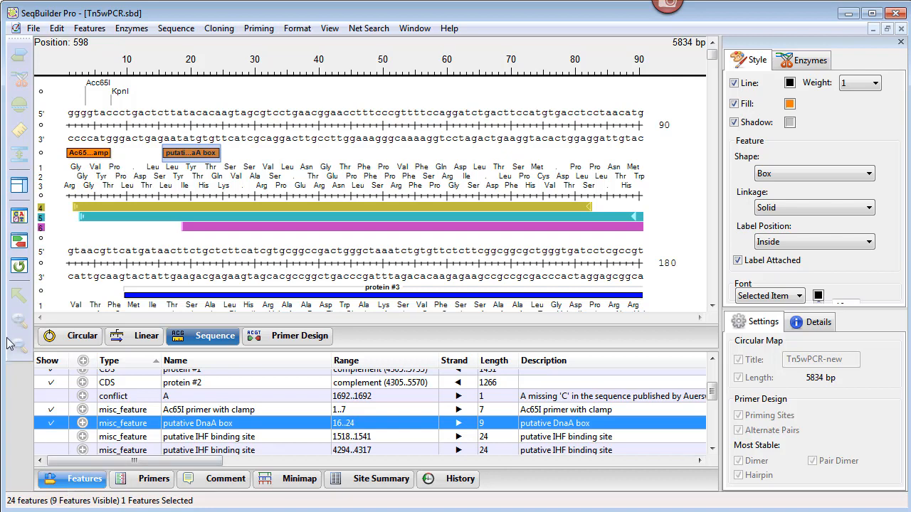
left_click(42, 191)
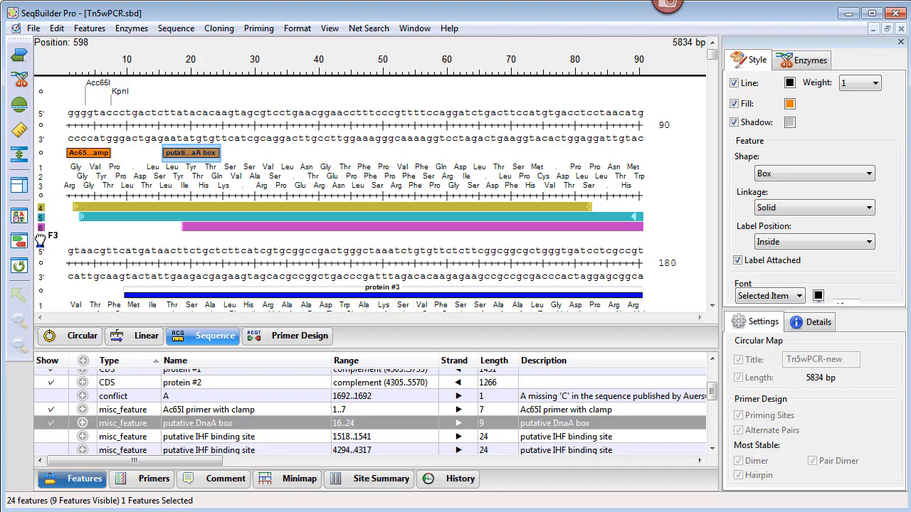
left_click_drag(40, 242, 41, 243)
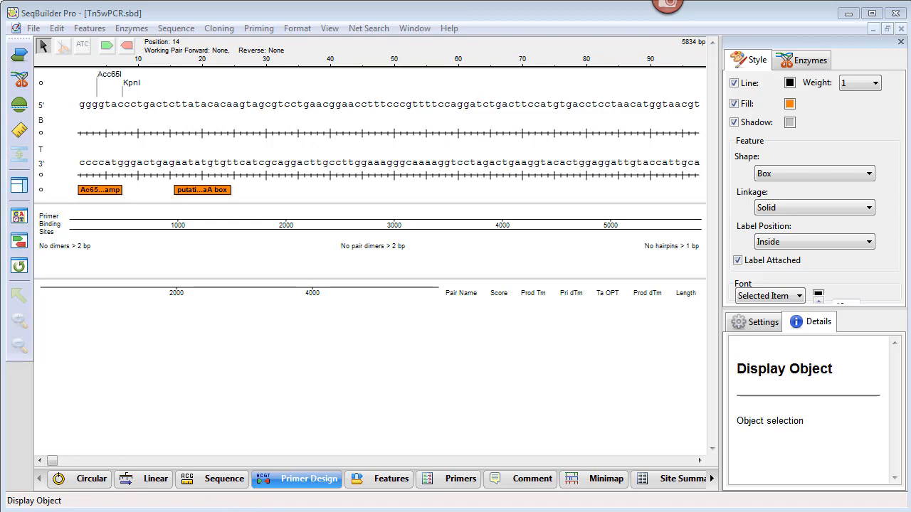
- Create primer pairs for protein #1 on the linear map, with primers ending exactly at the selection from 4305 to 5735
left_click(151, 483)
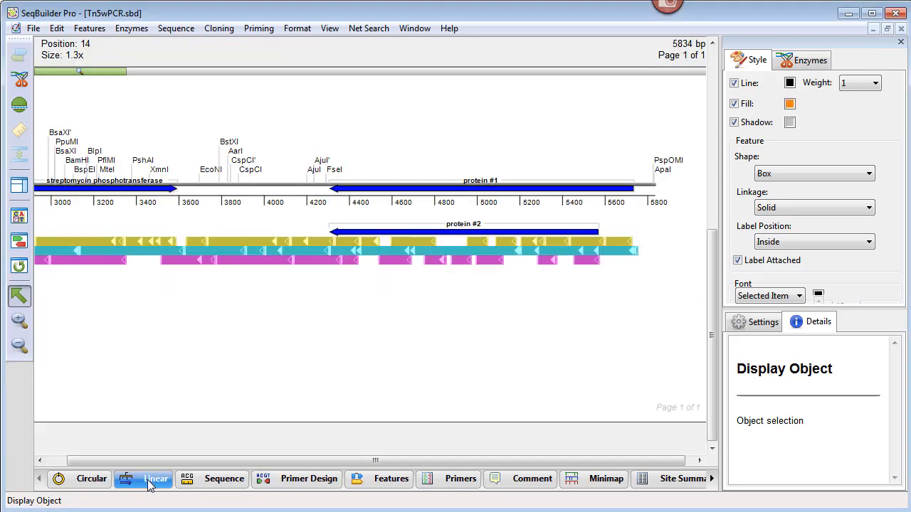
left_click(496, 189)
left_click(259, 28)
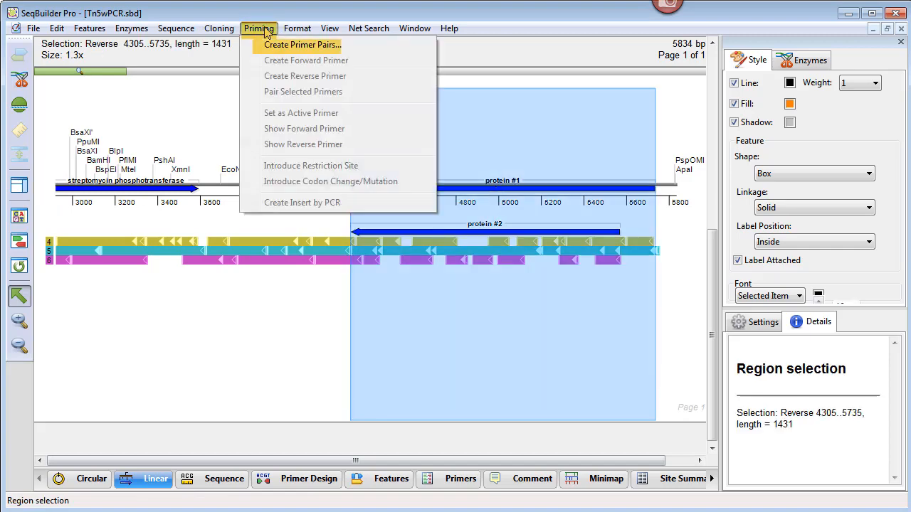
left_click(274, 44)
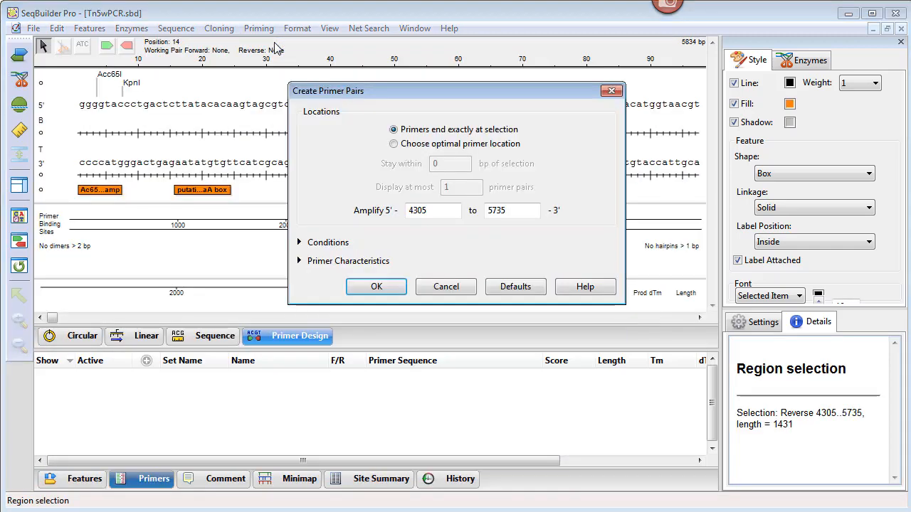
left_click(377, 287)
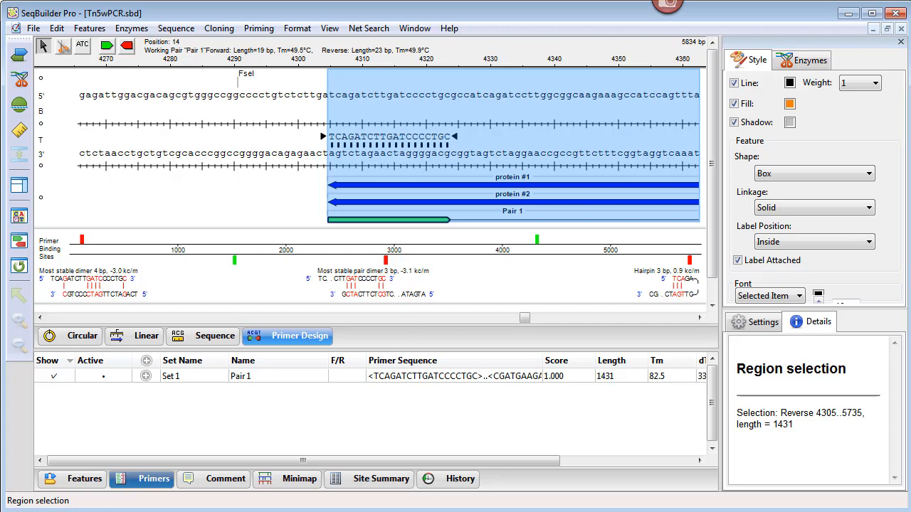
- Enlarge the Primer Design view and look at the codon changes available within Pair 1's forward primer
left_click_drag(415, 349, 400, 414)
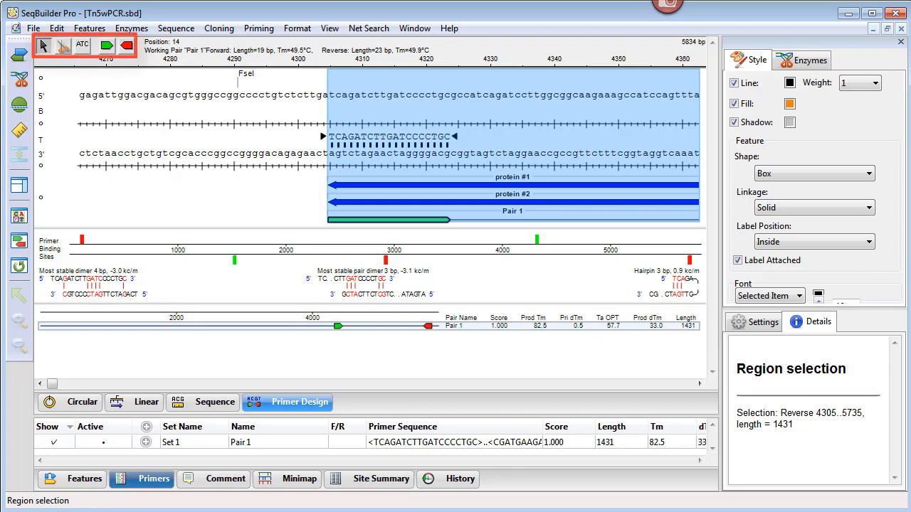
left_click(84, 57)
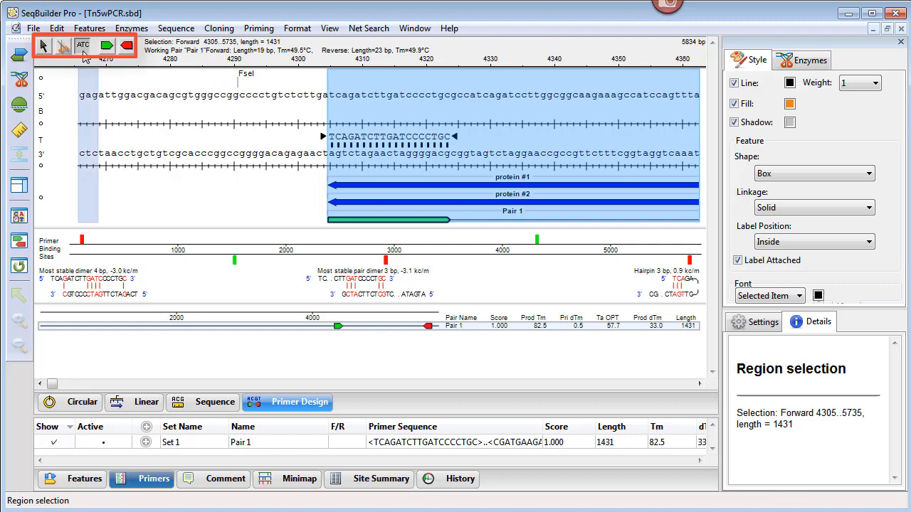
left_click(430, 150)
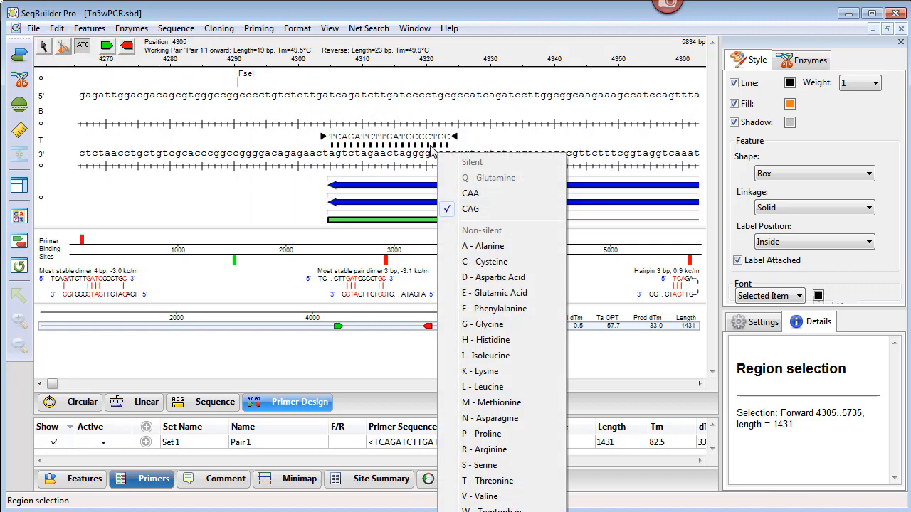
key("Escape")
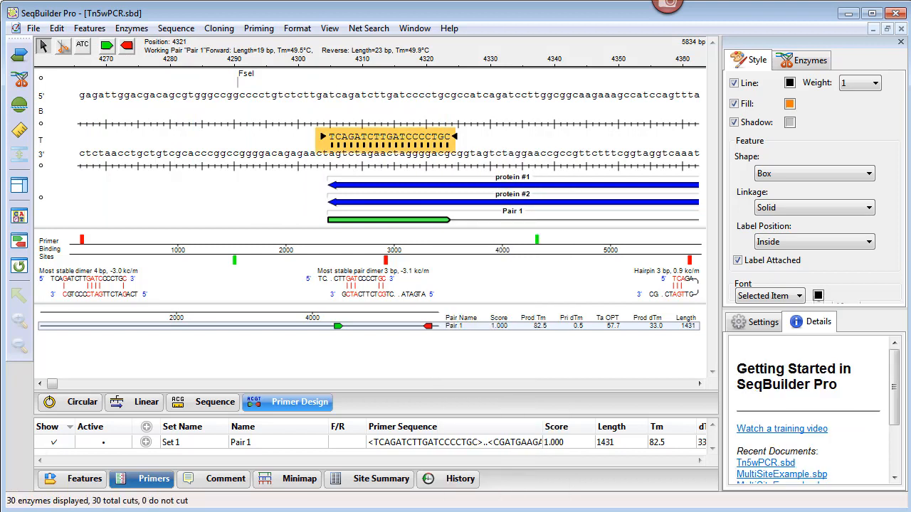
- Replace the last base of Pair 1's forward primer, at position 4323, with t
left_click(446, 136)
type("g")
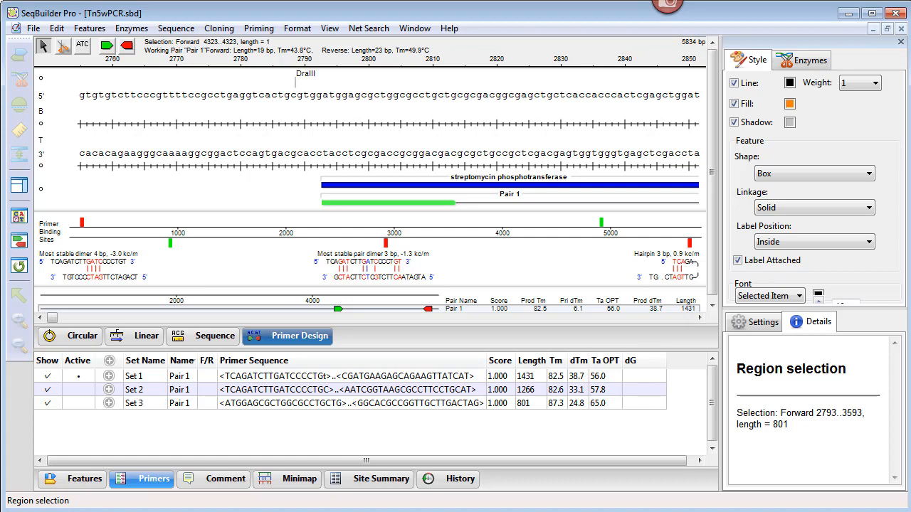
- Expand the Set 1 primer pair to list its individual primers, and sort the primer table by Length and Tm
left_click(109, 377)
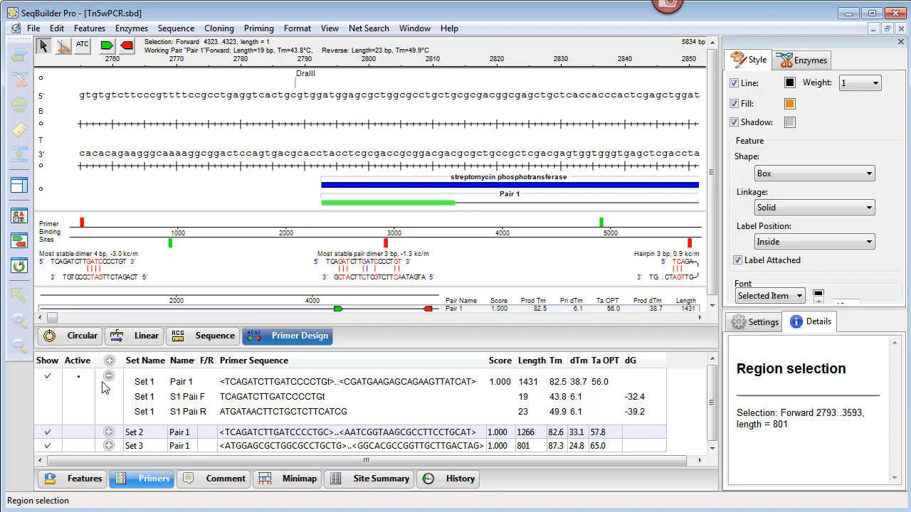
left_click(535, 364)
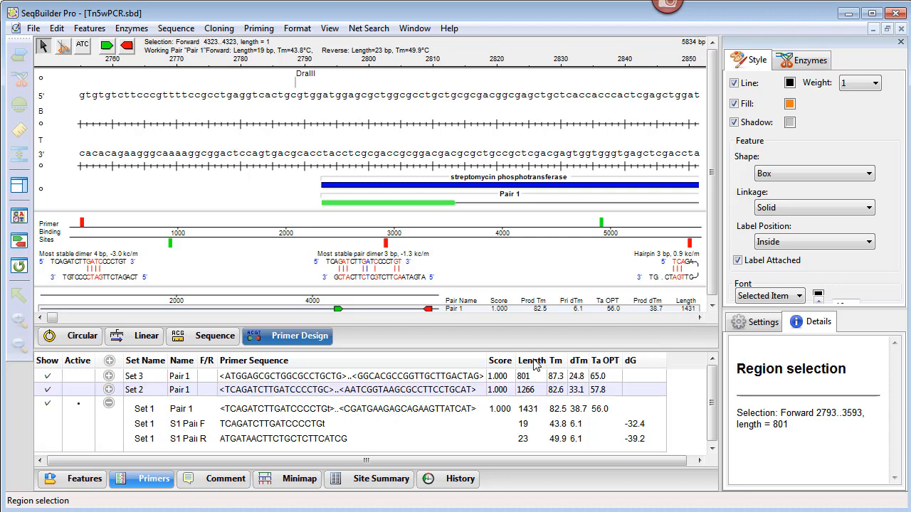
left_click(559, 364)
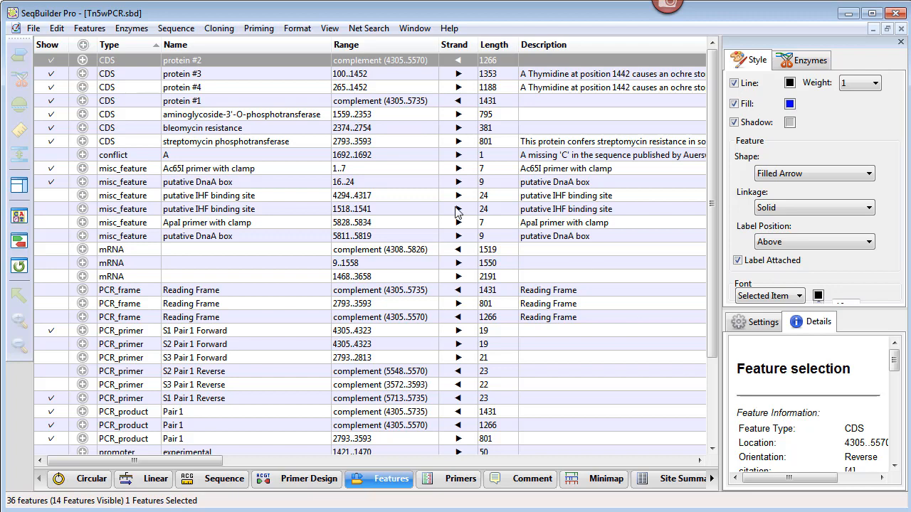
- Sort the full features table by Range and finally by Length
left_click(365, 45)
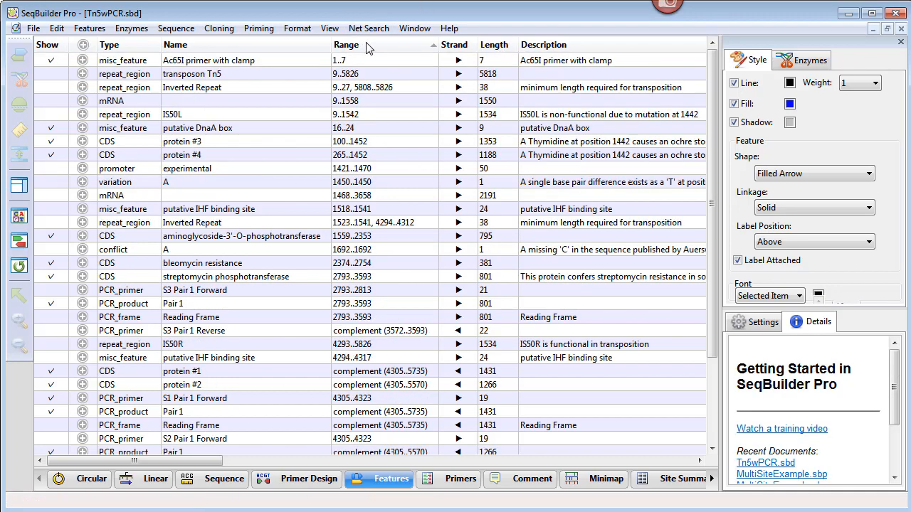
left_click(496, 47)
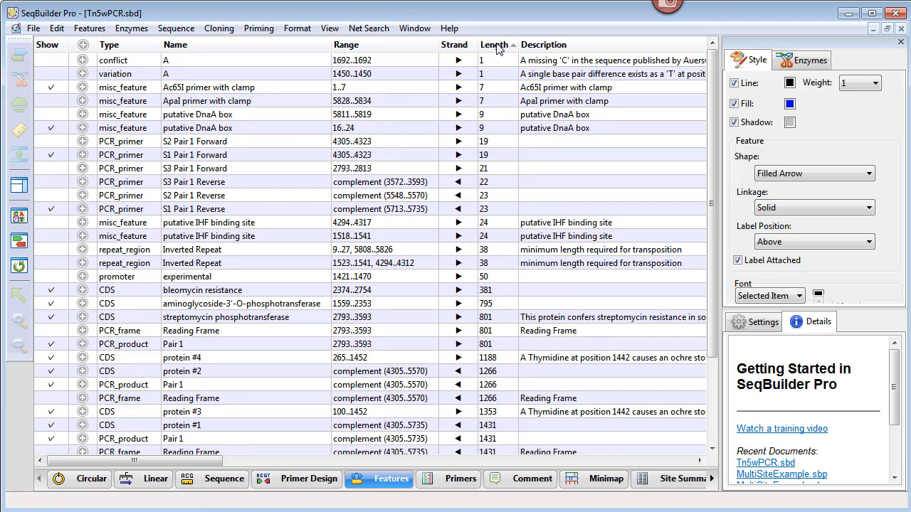
- Search the feature list on either strand for bleomycin
left_click(57, 28)
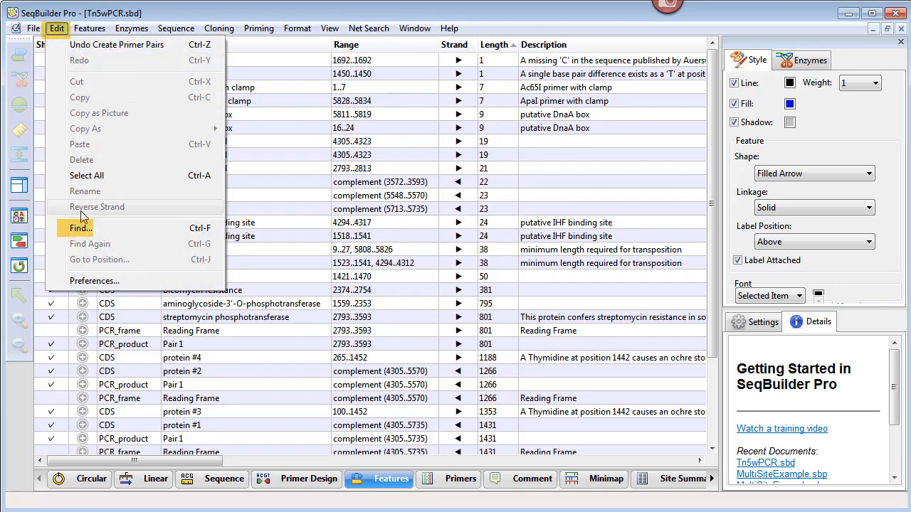
left_click(85, 229)
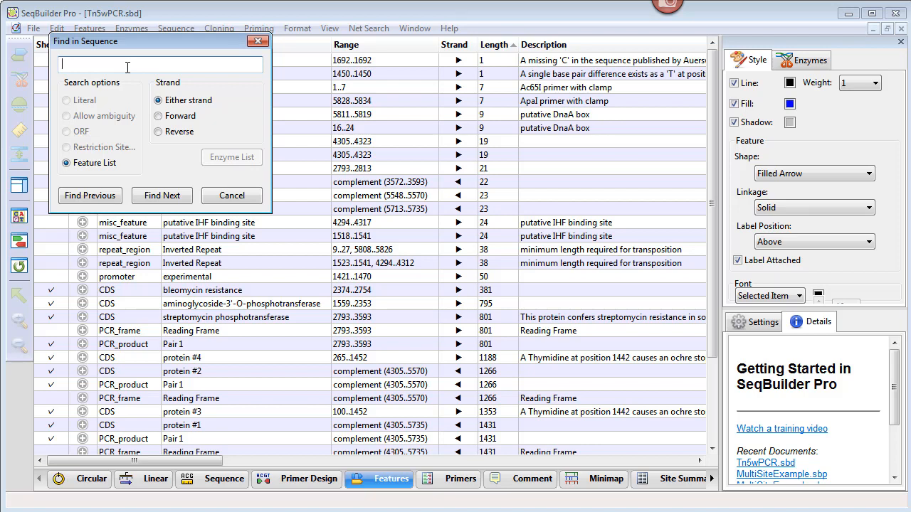
type("bleomycin")
left_click(151, 199)
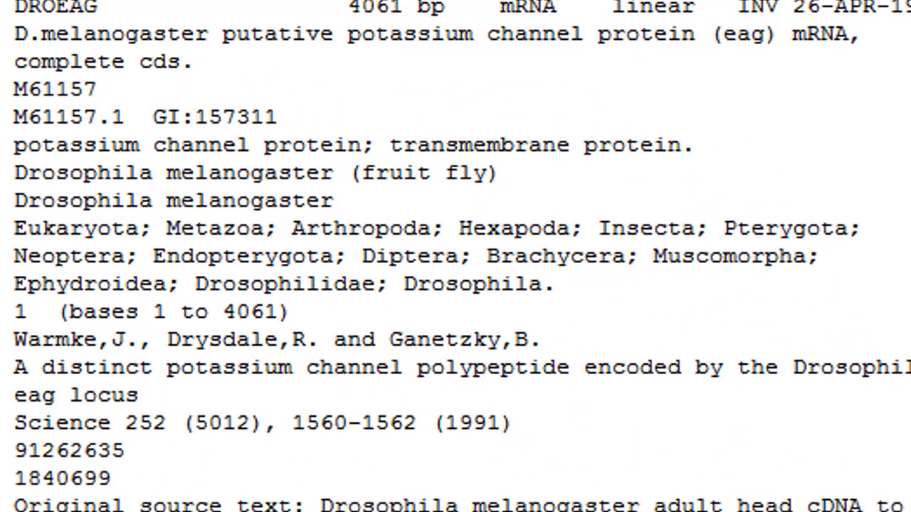
- Add the word melanogaster after Drosophila at the end of the taxonomy lineage in the sequence comments
left_click(548, 290)
type("meland")
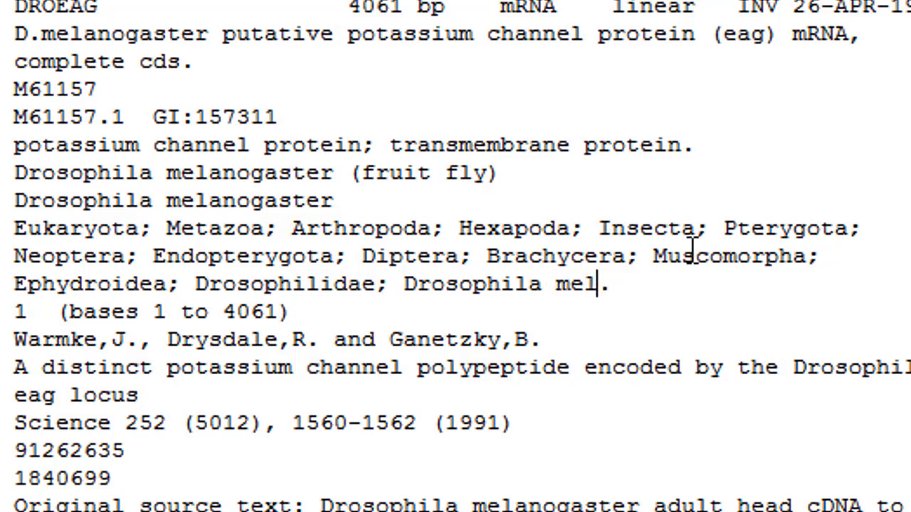
type("ogaster")
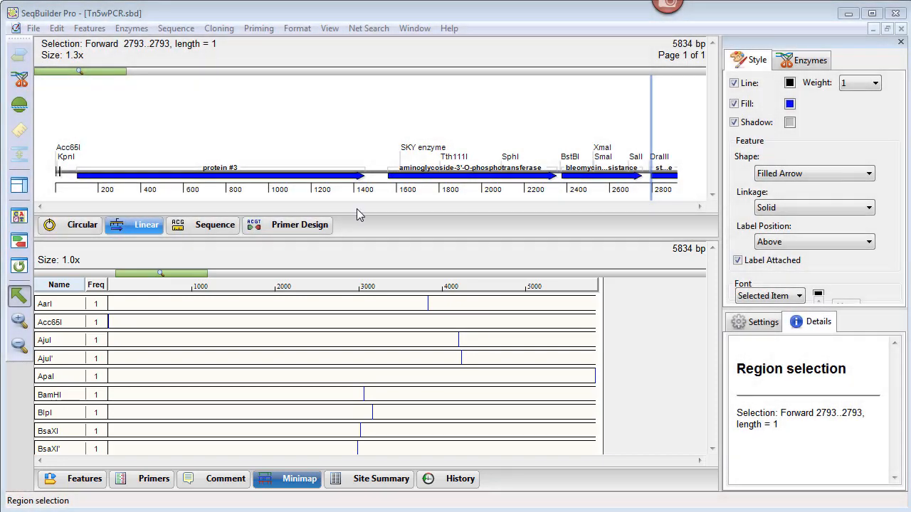
- Display the Blunt set of restriction enzymes on the linear map and the minimap
left_click(21, 84)
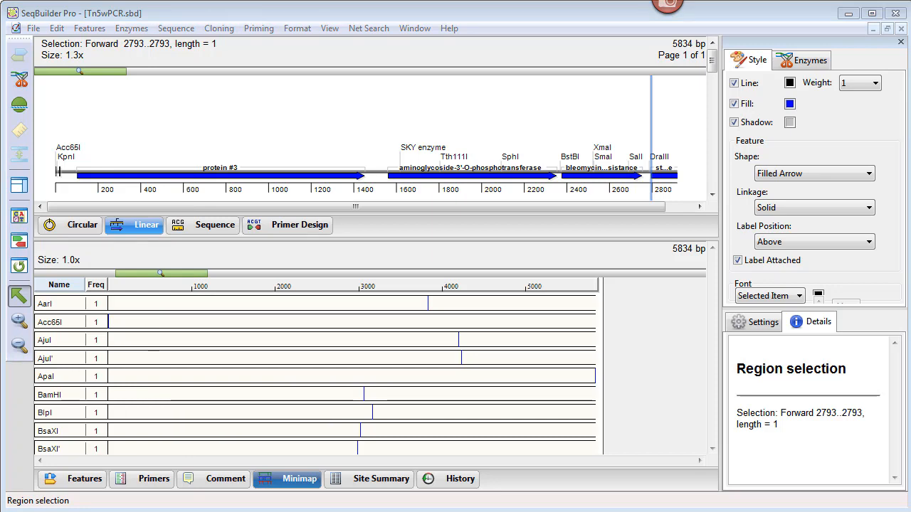
left_click(19, 81)
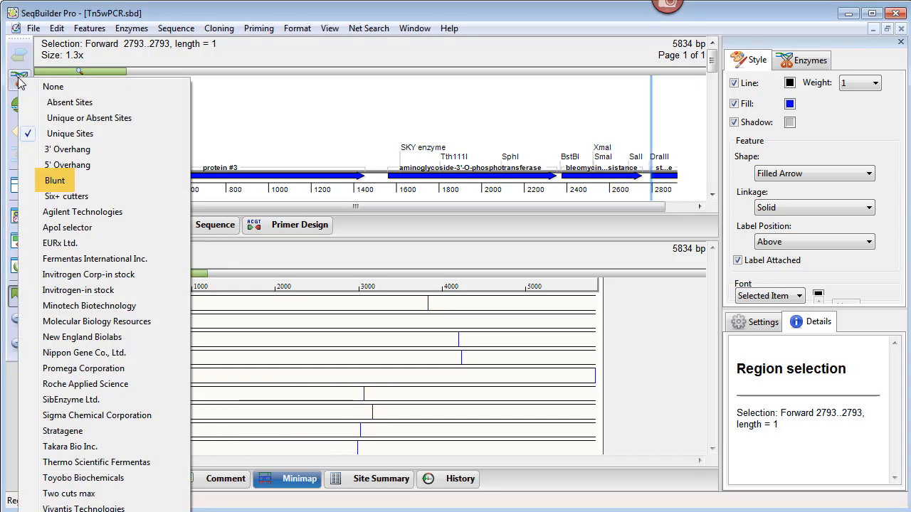
left_click(71, 182)
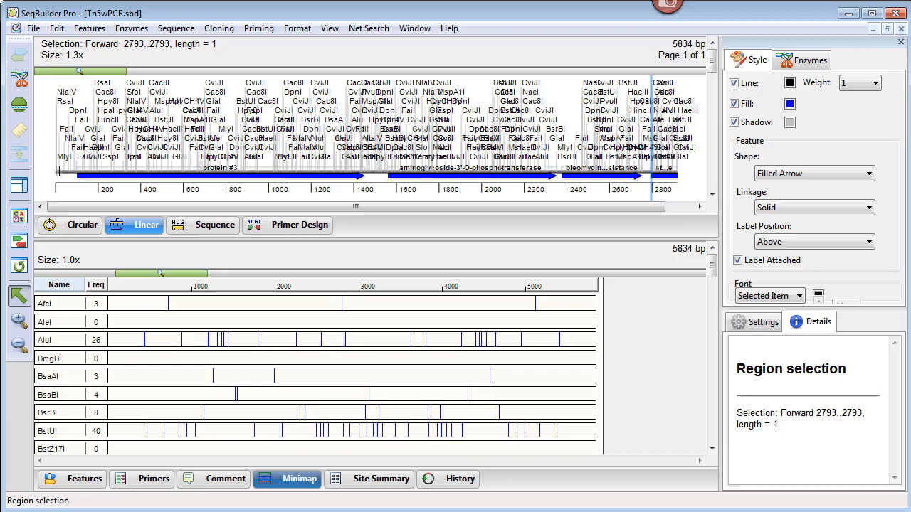
- Sort the minimap enzymes by cut frequency and browse through the list
left_click(94, 286)
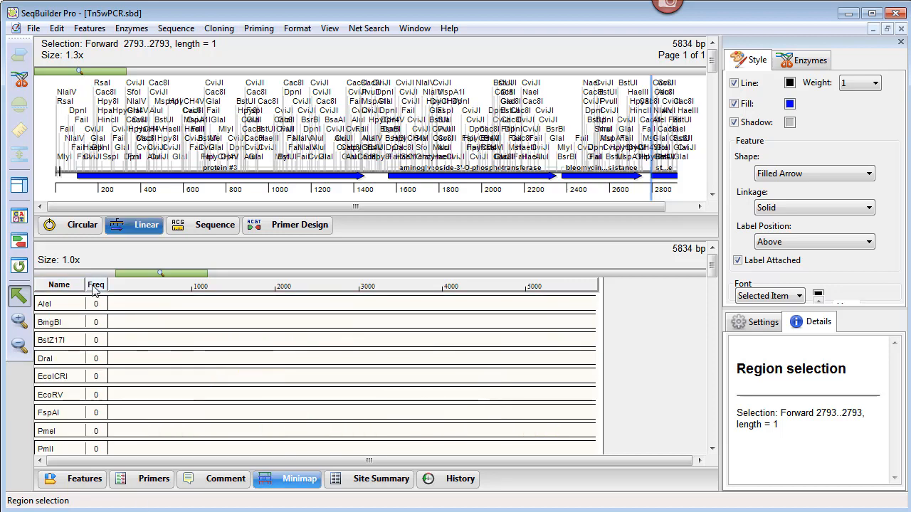
scroll(661, 383, "down", 3)
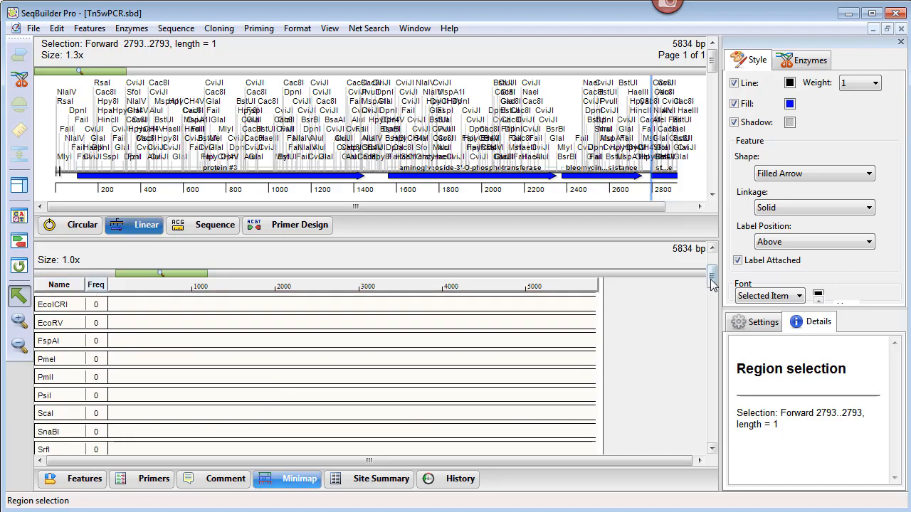
left_click_drag(711, 276, 712, 326)
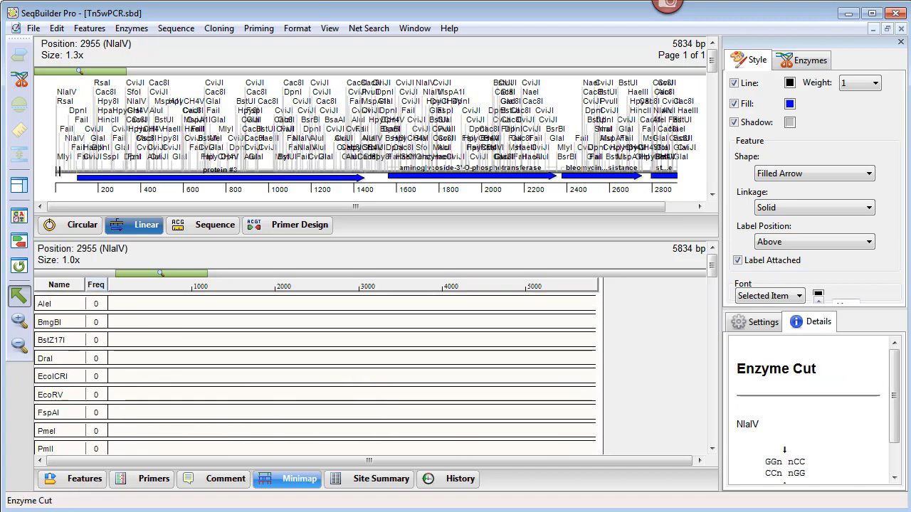
- Select the bleomycin resistance feature on the linear map to highlight its region in the minimap
left_click(608, 177)
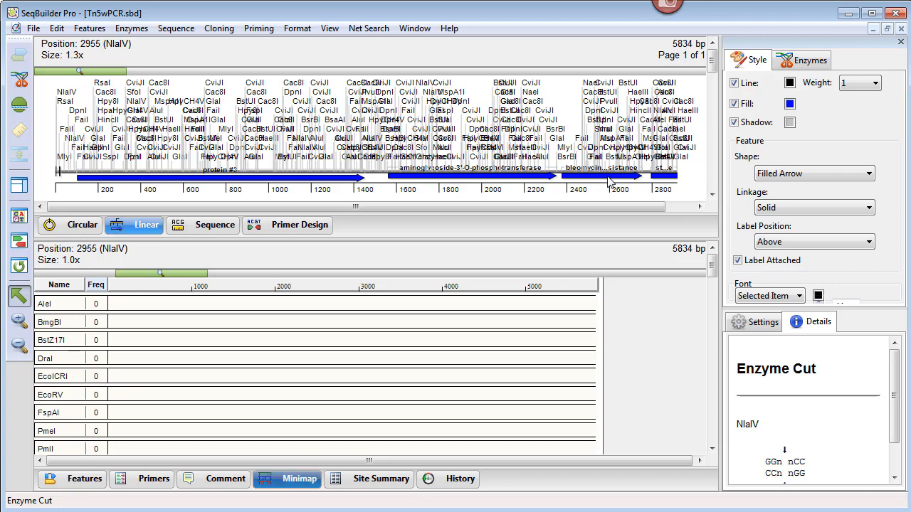
left_click(609, 181)
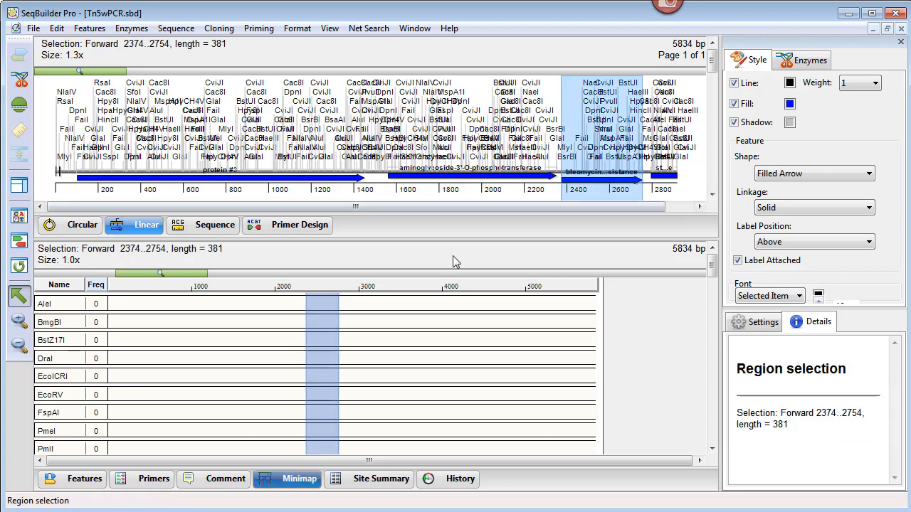
left_click(393, 289)
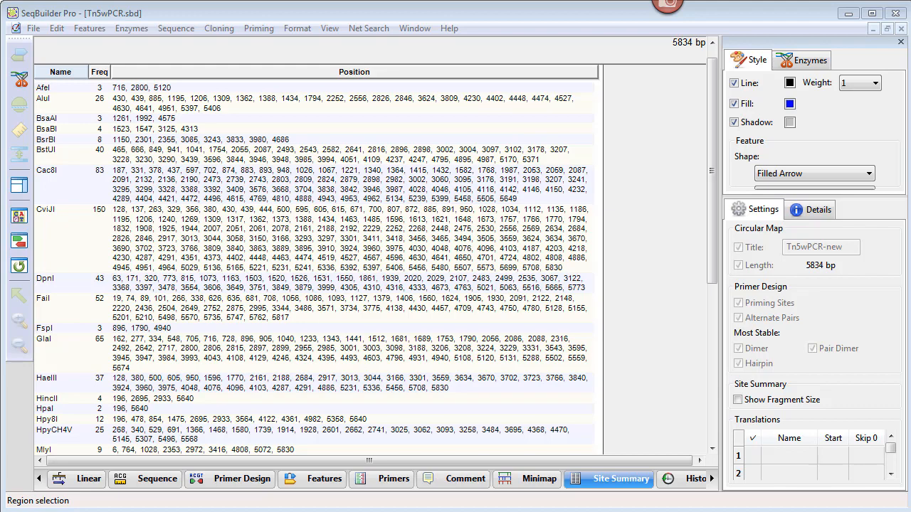
- Sort the site summary by frequency, position and finally name, and turn on the display of fragment sizes
left_click(101, 74)
left_click(139, 72)
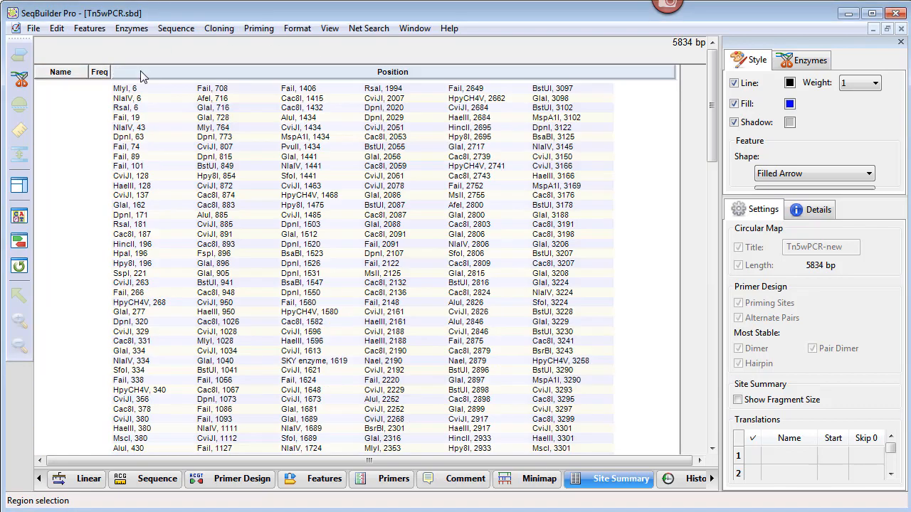
left_click(61, 73)
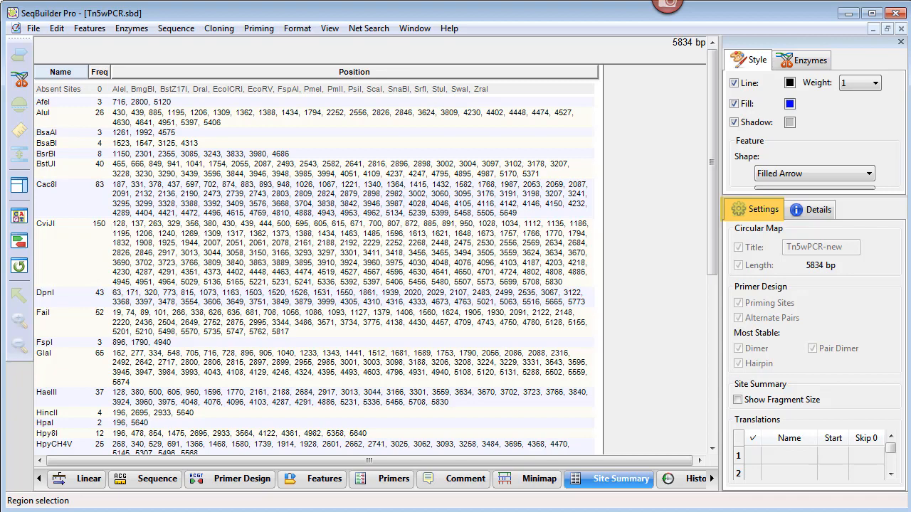
left_click(738, 400)
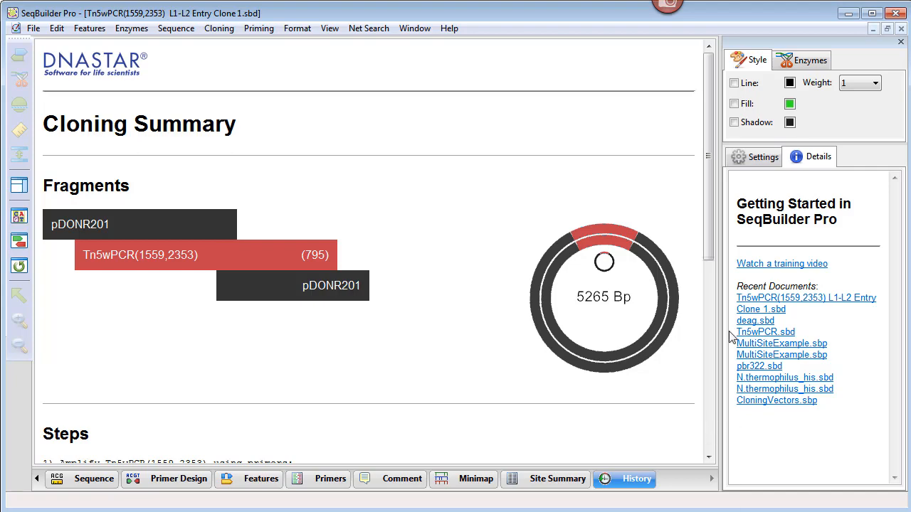
- Review the Cloning Summary in the entry clone's history, and save the current layout as the default template
left_click_drag(710, 227, 708, 427)
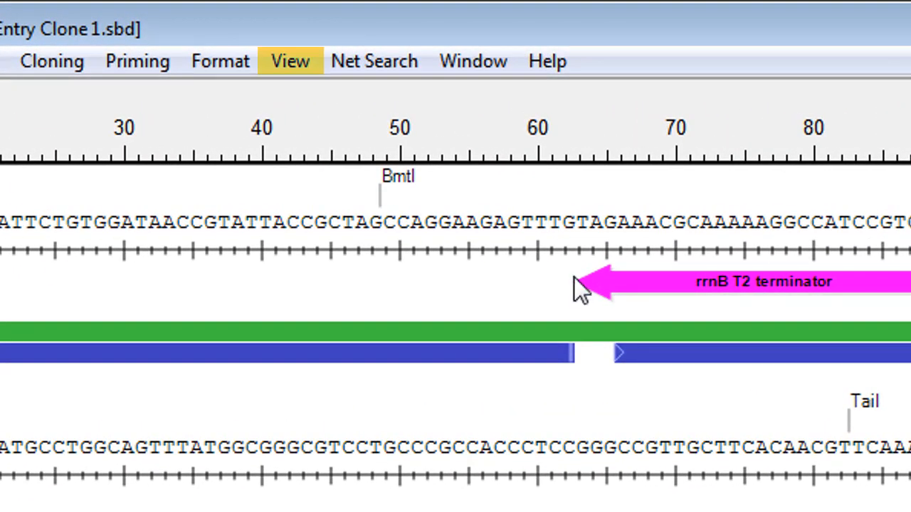
left_click(273, 62)
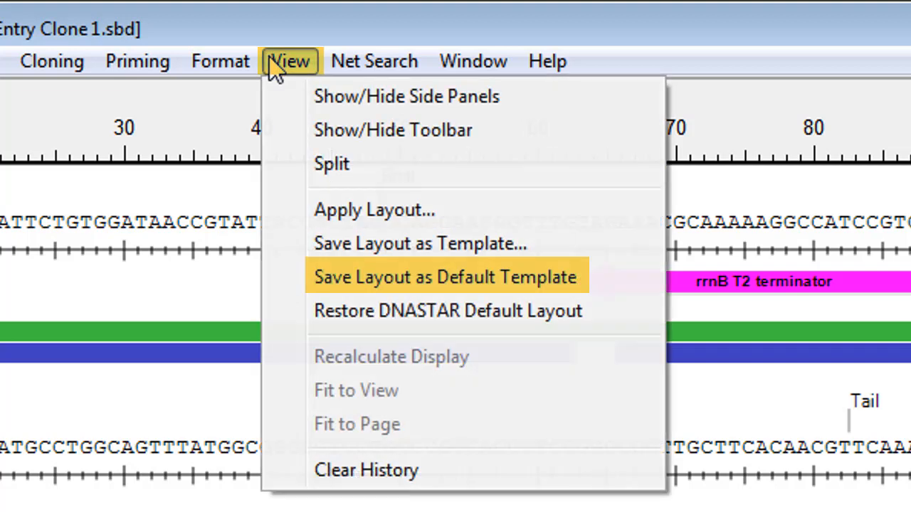
left_click(375, 286)
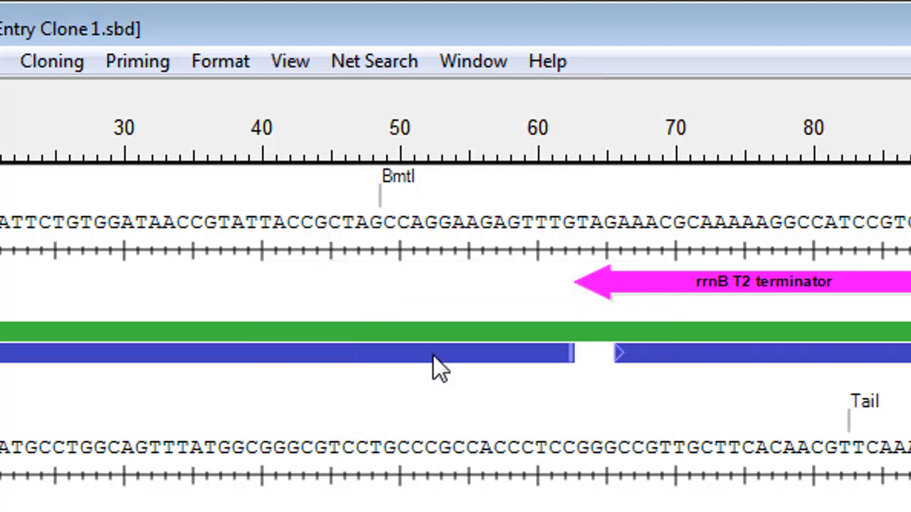